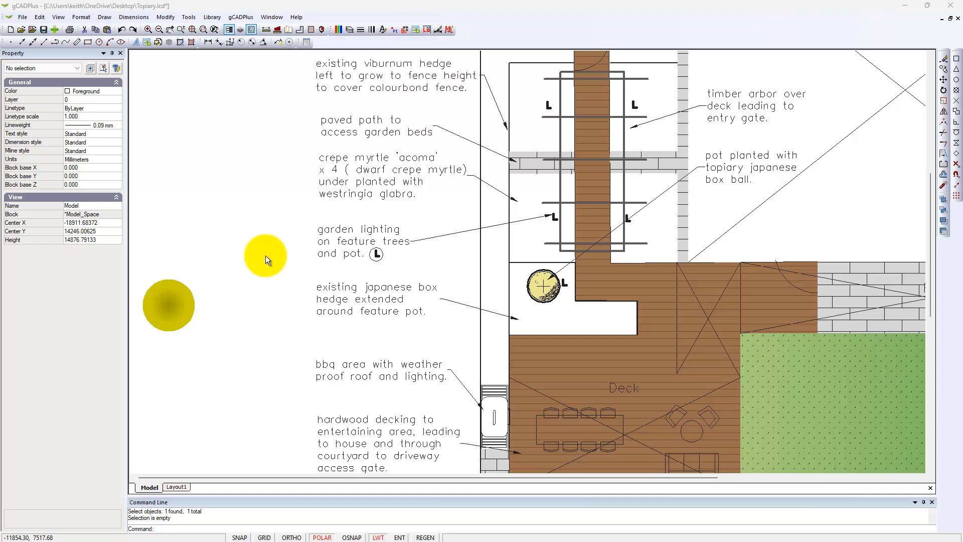
Set the gradient type of the standalone yellow circle to None and clear the selection to show the flat fill
{"action": "left_click", "coordinate": [256, 229]}
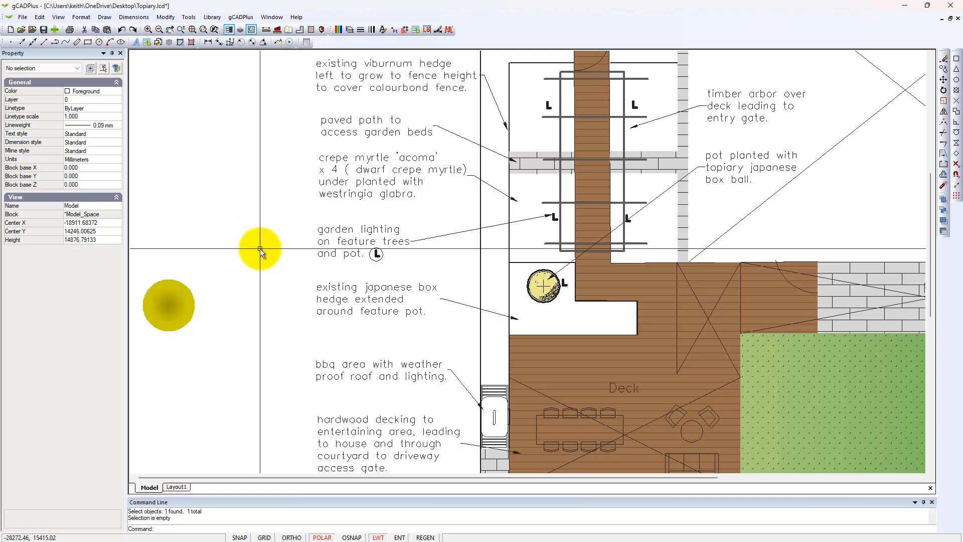
{"action": "left_click", "coordinate": [188, 320]}
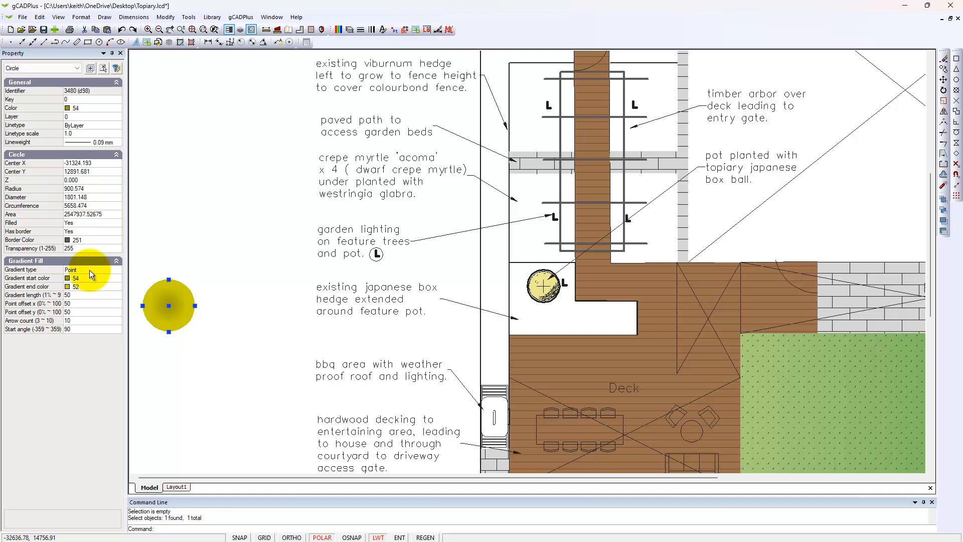
{"action": "left_click", "coordinate": [108, 272]}
{"action": "left_click", "coordinate": [115, 271]}
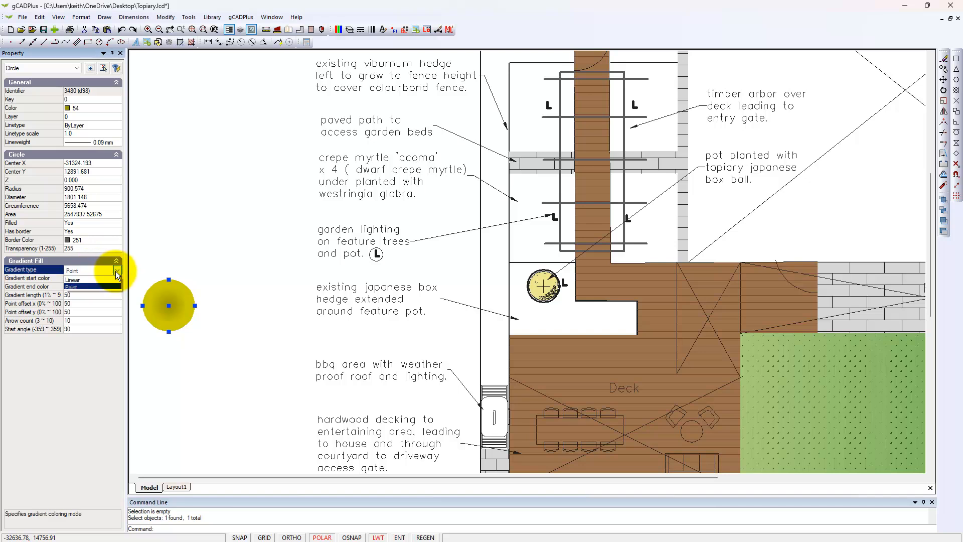
{"action": "left_click", "coordinate": [92, 281]}
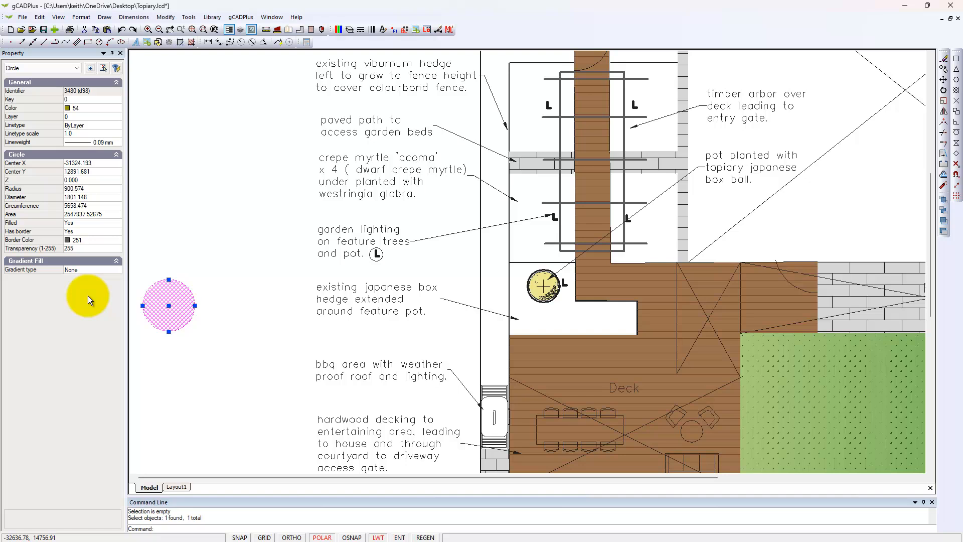
{"action": "left_click", "coordinate": [193, 238]}
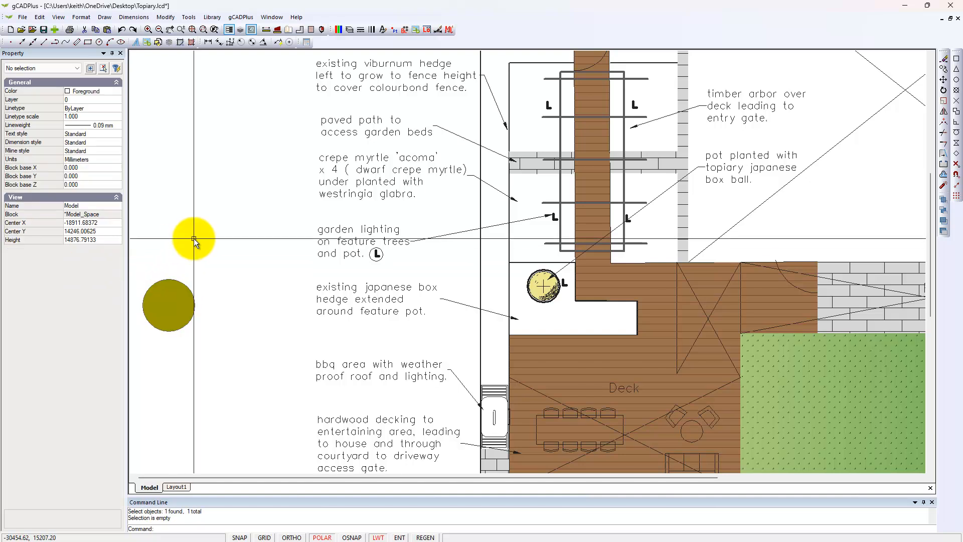
{"action": "left_click", "coordinate": [173, 305]}
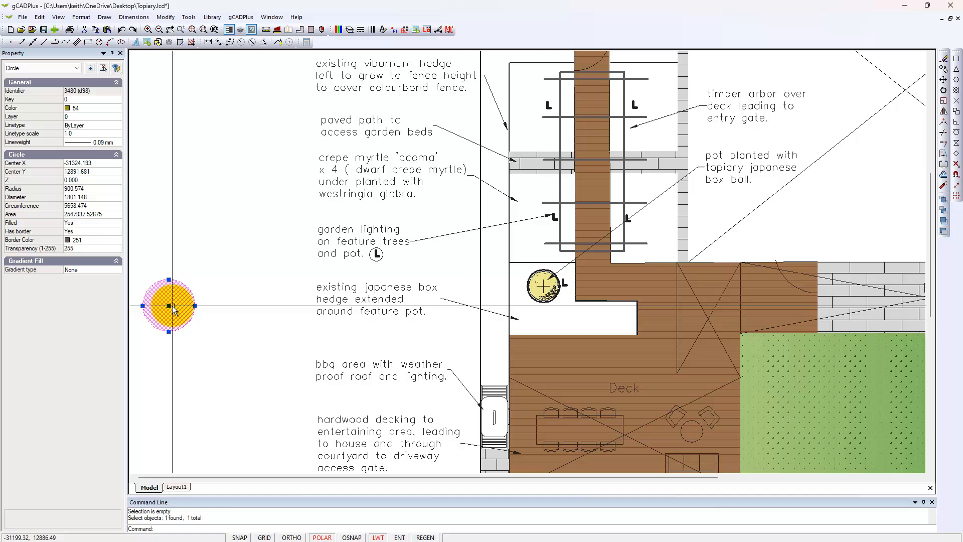
{"action": "left_click", "coordinate": [203, 215]}
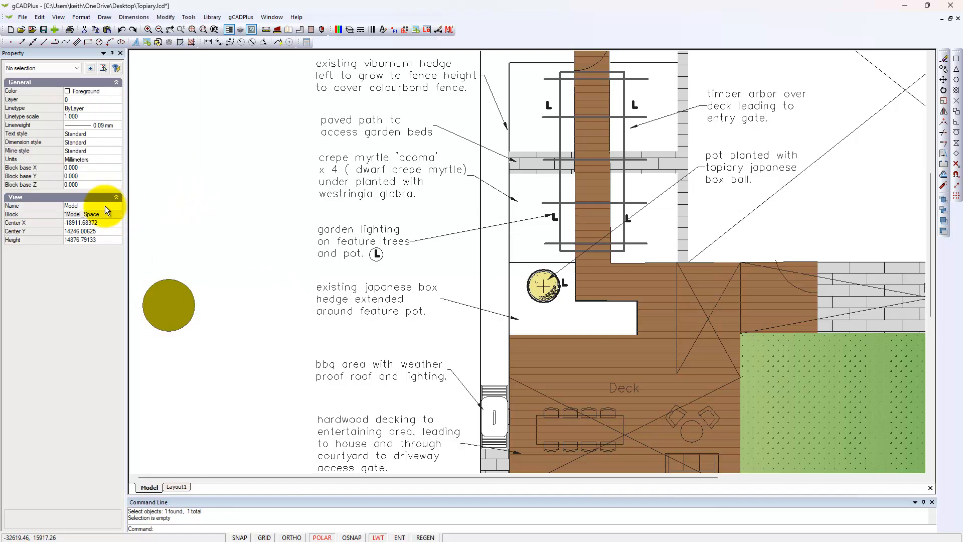
Set the gradient type of the standalone yellow circle to Point
{"action": "left_click", "coordinate": [167, 314]}
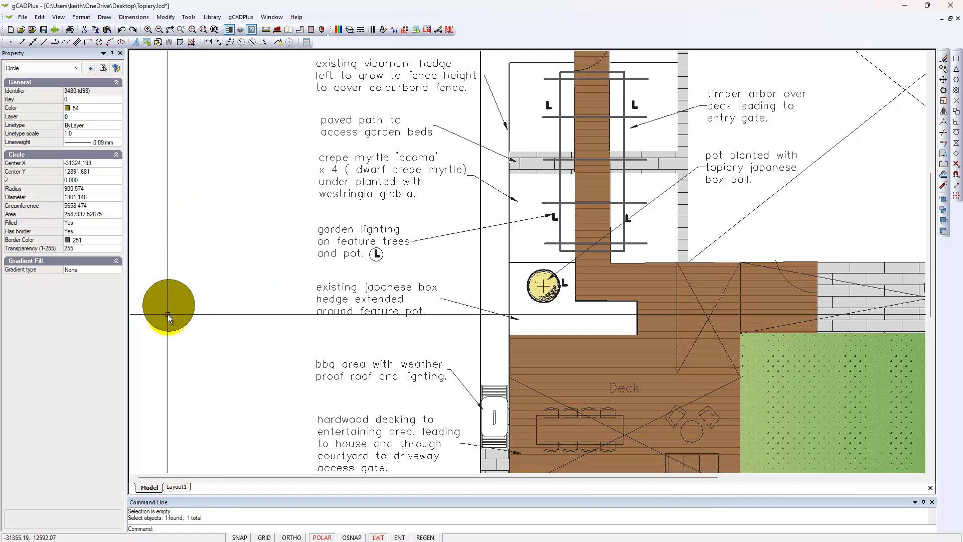
{"action": "left_click", "coordinate": [106, 270]}
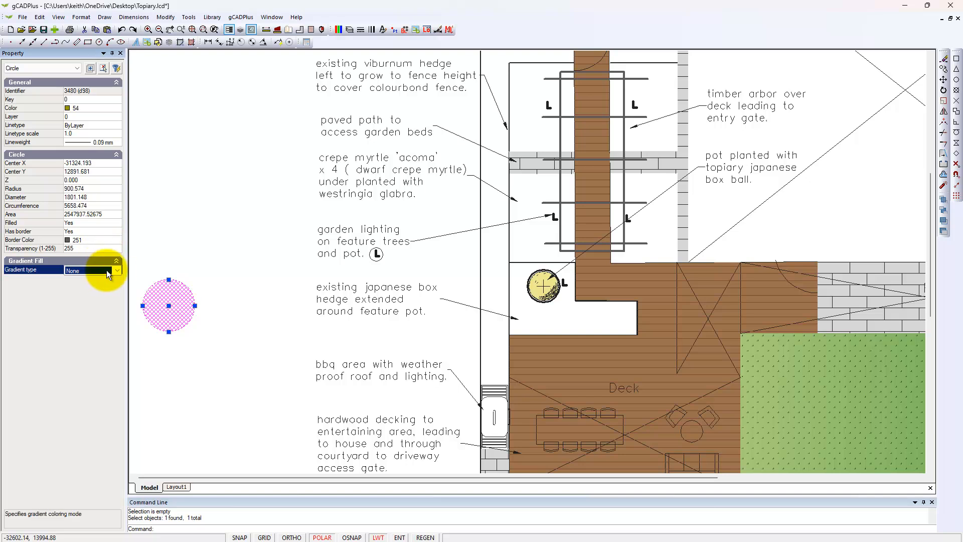
{"action": "left_click", "coordinate": [116, 270]}
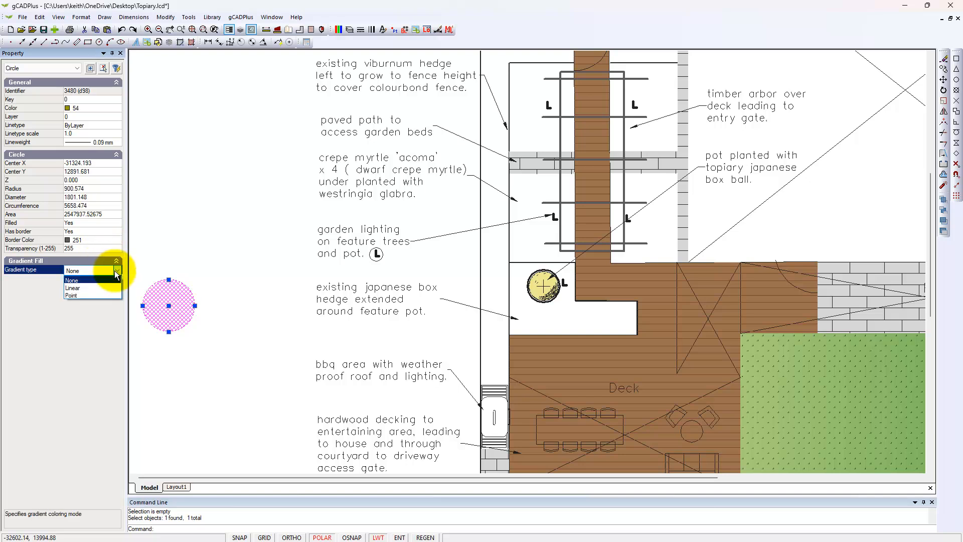
{"action": "left_click", "coordinate": [83, 294]}
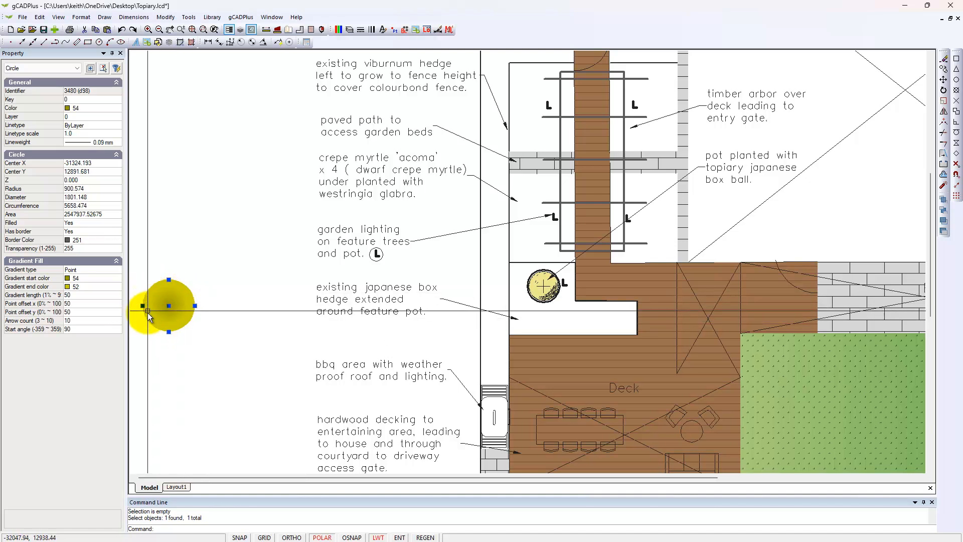
Set the gradient length of the circle's point fill to 25 and clear the selection
{"action": "left_click", "coordinate": [83, 296]}
{"action": "type", "text": "25"}
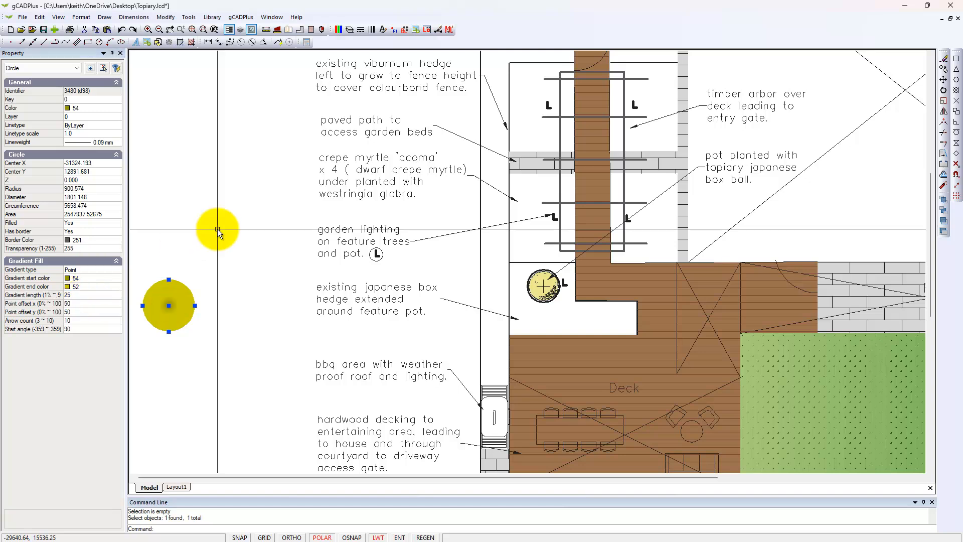
{"action": "key", "text": "Escape"}
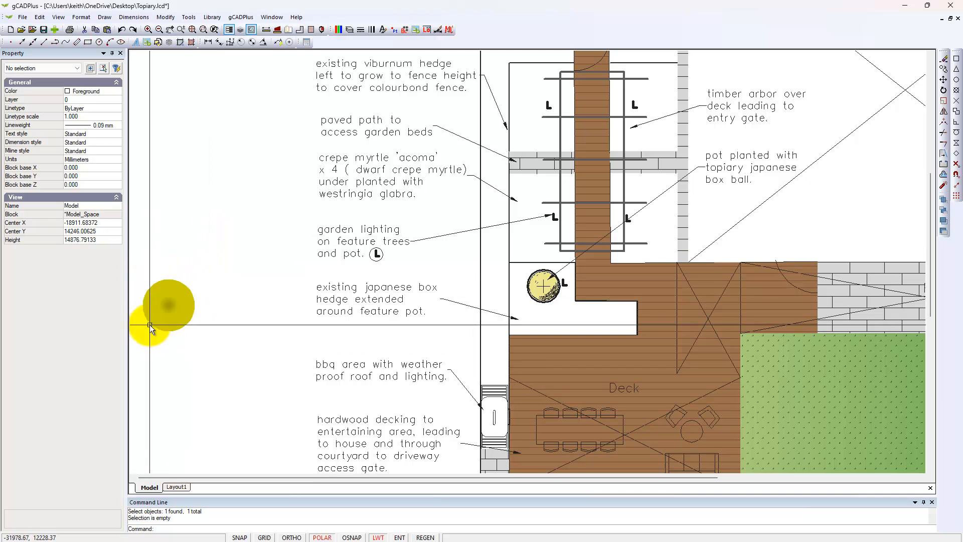
{"action": "left_click", "coordinate": [176, 321]}
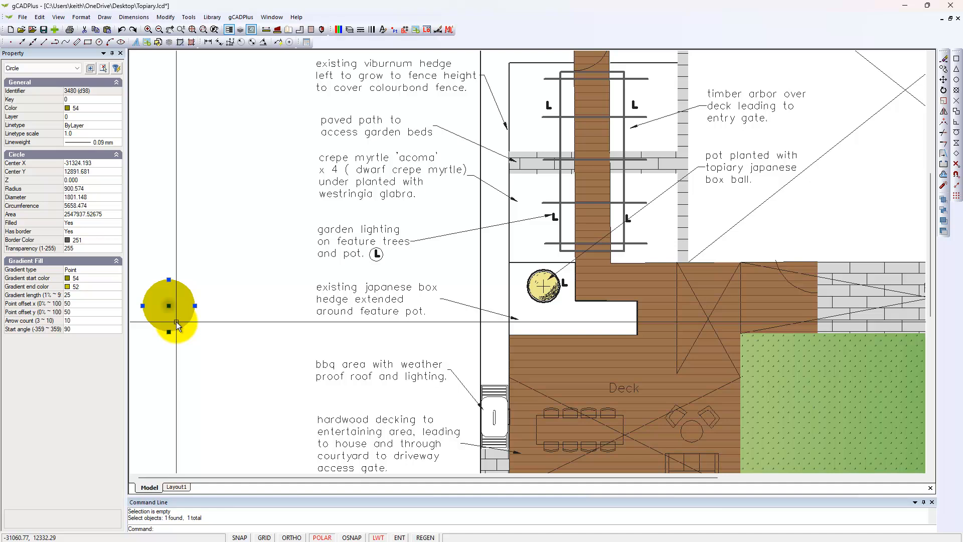
{"action": "key", "text": "Escape"}
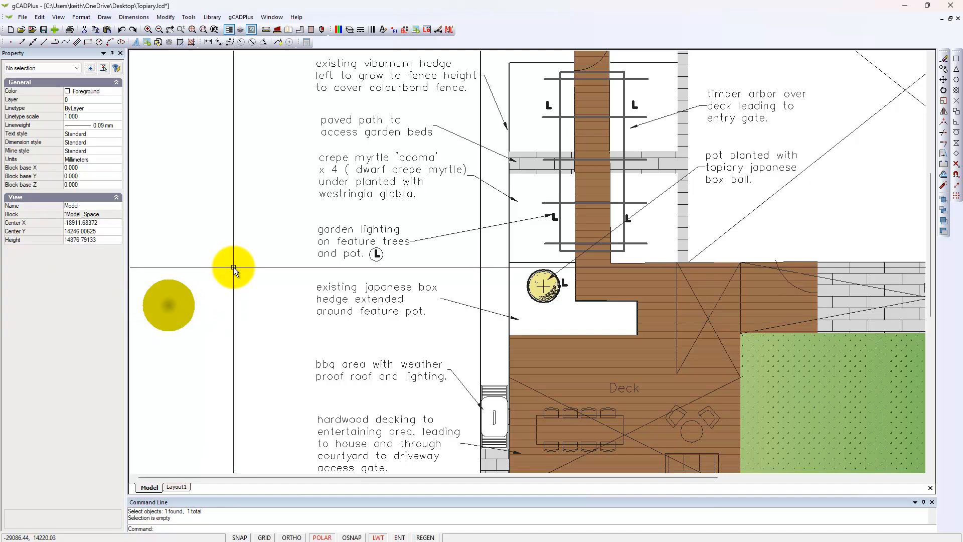
{"action": "scroll", "coordinate": [233, 267], "scroll_direction": "down", "scroll_amount": 1}
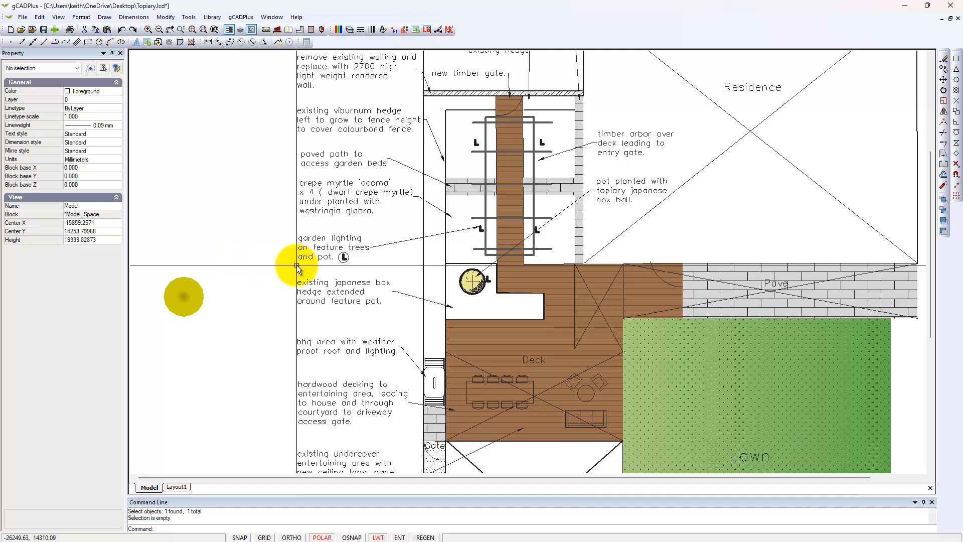
{"action": "scroll", "coordinate": [296, 266], "scroll_direction": "down", "scroll_amount": 1}
{"action": "scroll", "coordinate": [297, 266], "scroll_direction": "down", "scroll_amount": 1}
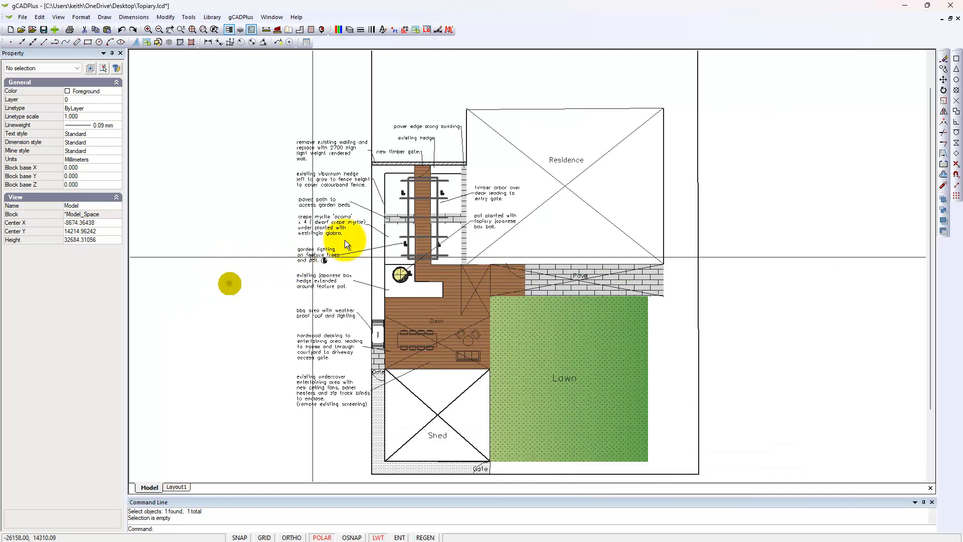
{"action": "middle_click_drag", "start_coordinate": [477, 198], "coordinate": [424, 222]}
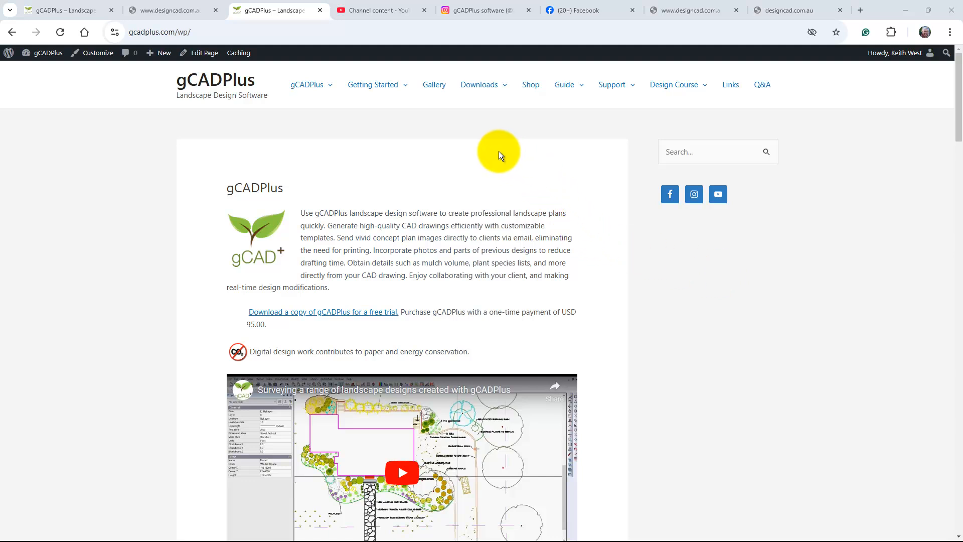
On the gCADPlus website in the browser, open the Transparent circular symbols page and examine the sample concept plan and symbol palette
{"action": "mouse_move", "coordinate": [483, 92]}
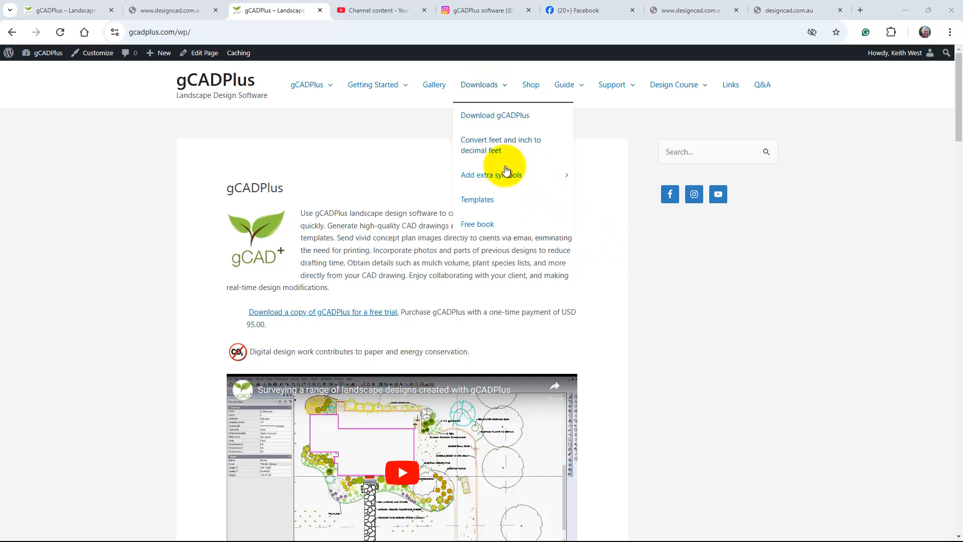
{"action": "mouse_move", "coordinate": [503, 176]}
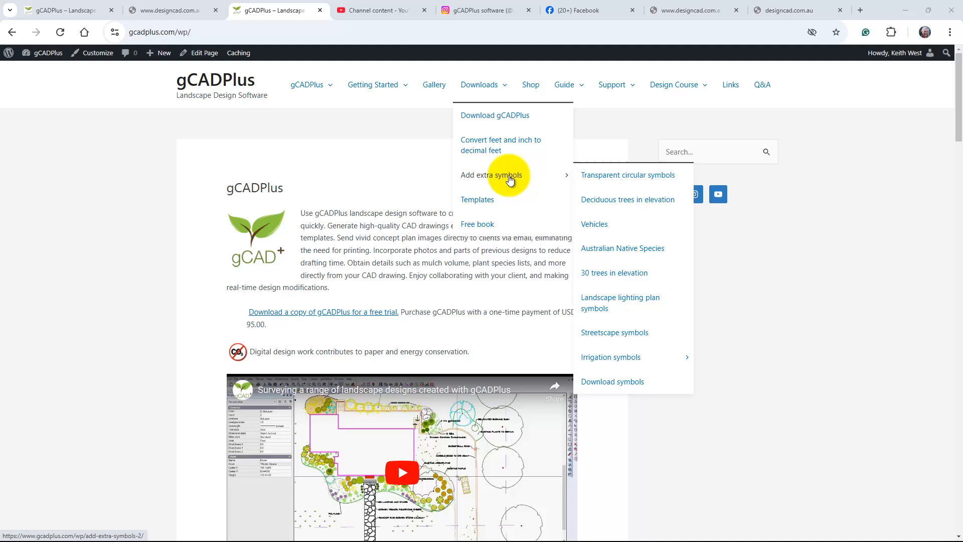
{"action": "left_click", "coordinate": [615, 177]}
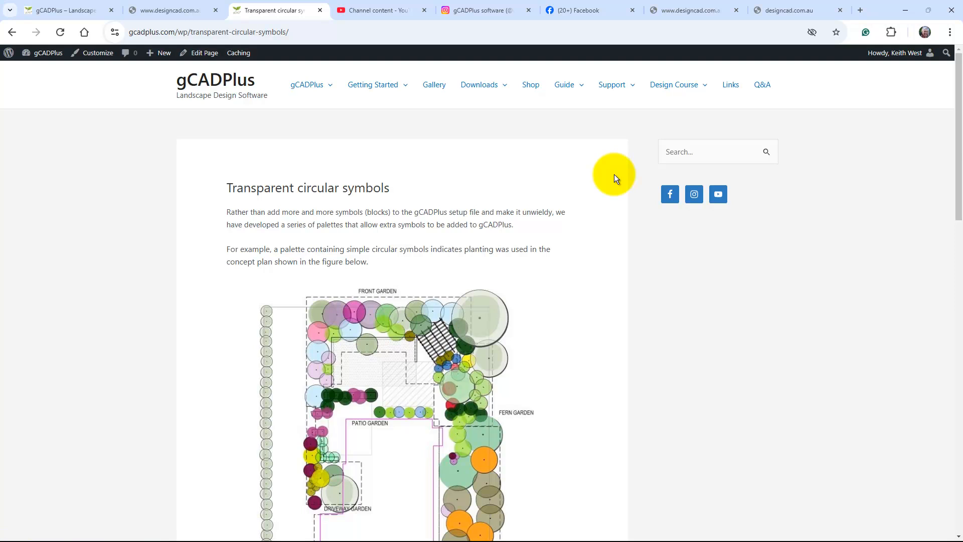
{"action": "scroll", "coordinate": [564, 250], "scroll_direction": "down", "scroll_amount": 1}
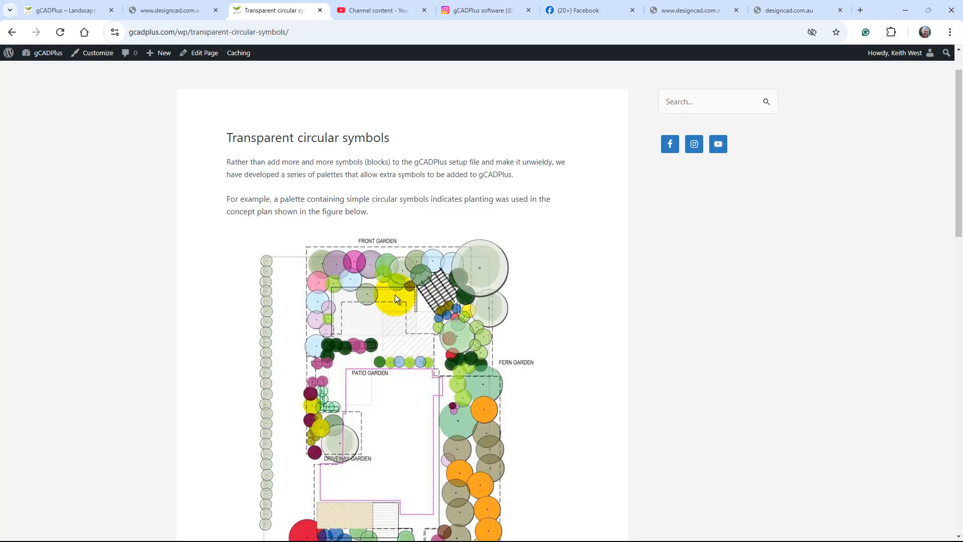
{"action": "scroll", "coordinate": [395, 297], "scroll_direction": "down", "scroll_amount": 1}
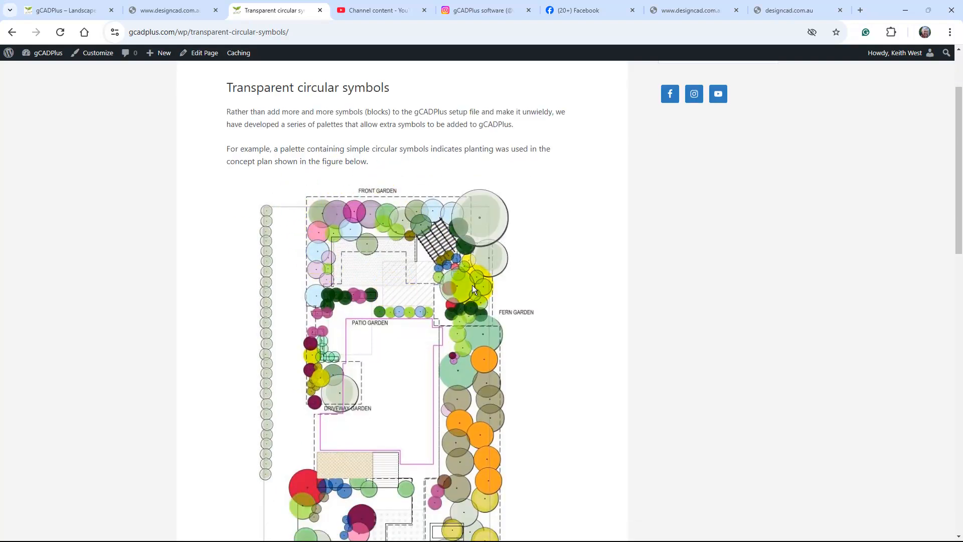
{"action": "scroll", "coordinate": [360, 394], "scroll_direction": "down", "scroll_amount": 3}
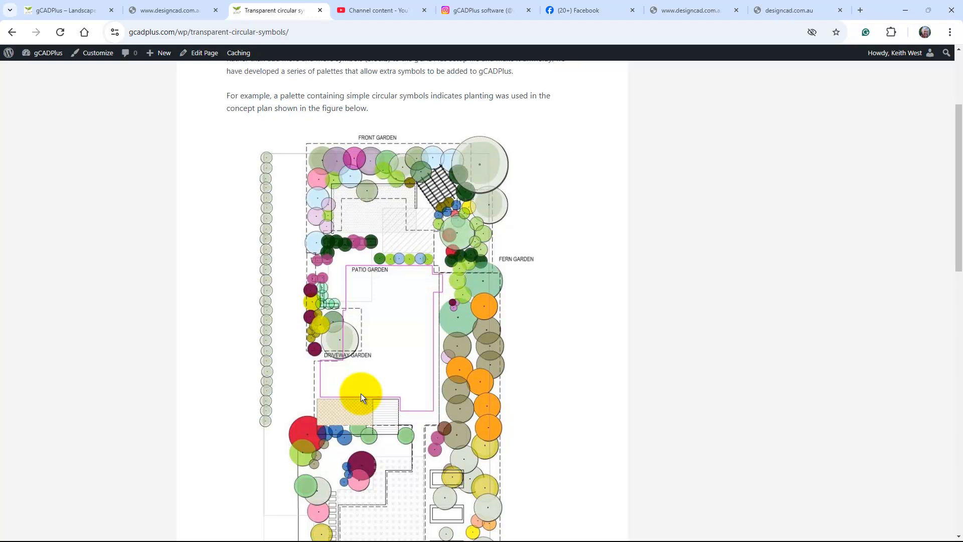
{"action": "scroll", "coordinate": [360, 393], "scroll_direction": "down", "scroll_amount": 6}
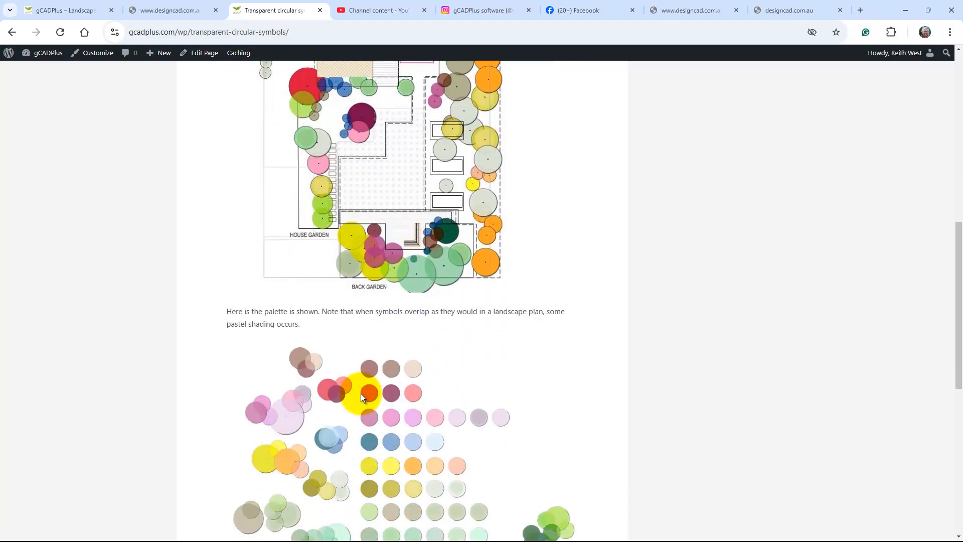
{"action": "scroll", "coordinate": [440, 347], "scroll_direction": "down", "scroll_amount": 2}
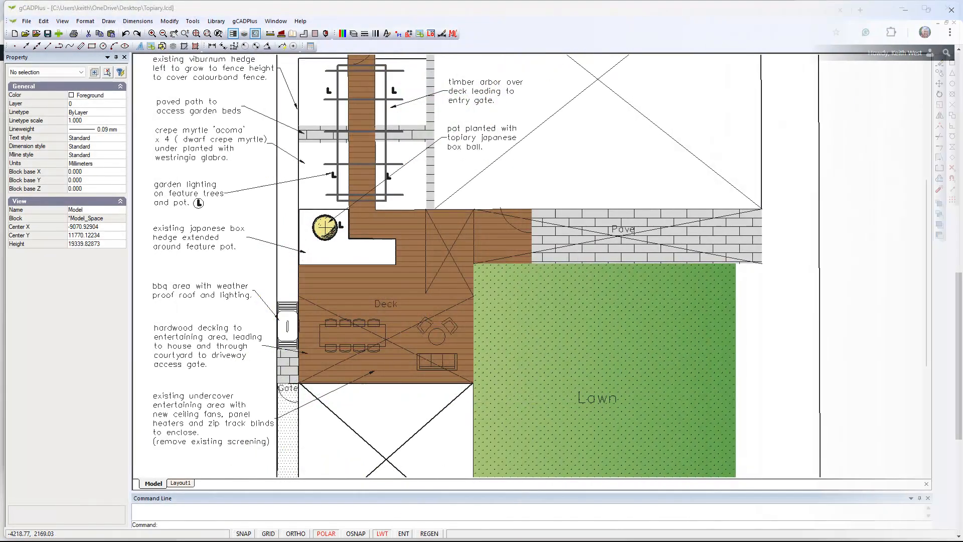
In the gCADPlus drawing, add the *Model_Space block from the downloaded file PaletteOfSymbols2.lcd to the drawing's blocks
{"action": "scroll", "coordinate": [474, 296], "scroll_direction": "down", "scroll_amount": 1}
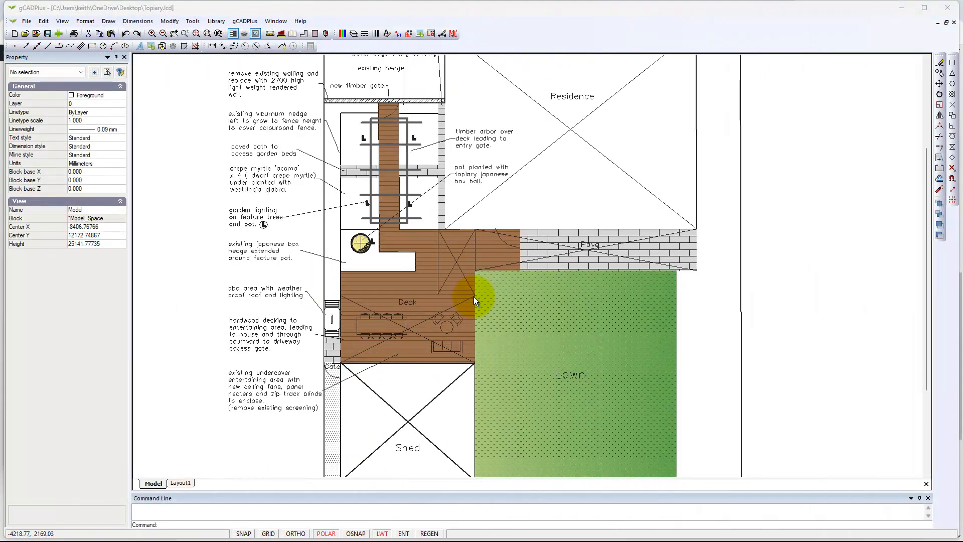
{"action": "middle_click_drag", "start_coordinate": [501, 290], "coordinate": [447, 308]}
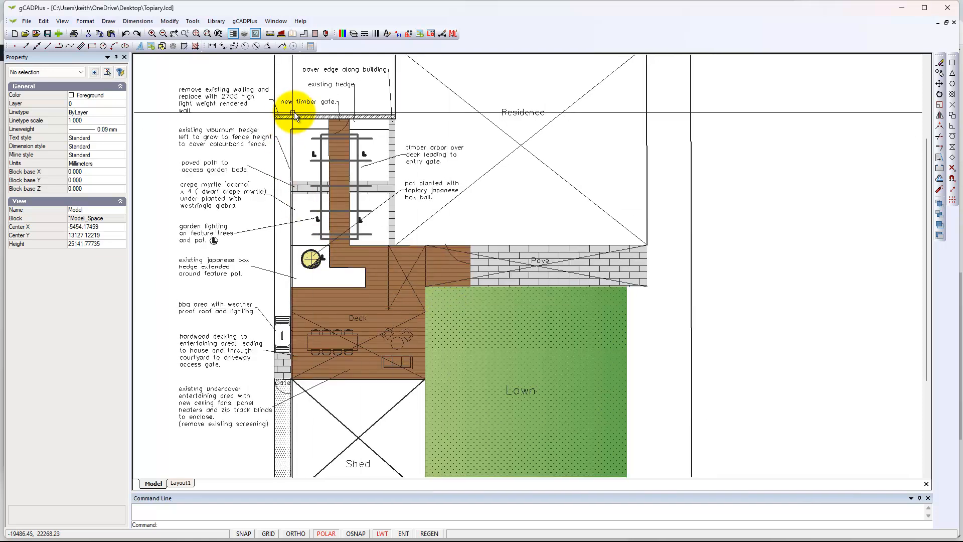
{"action": "left_click", "coordinate": [409, 34]}
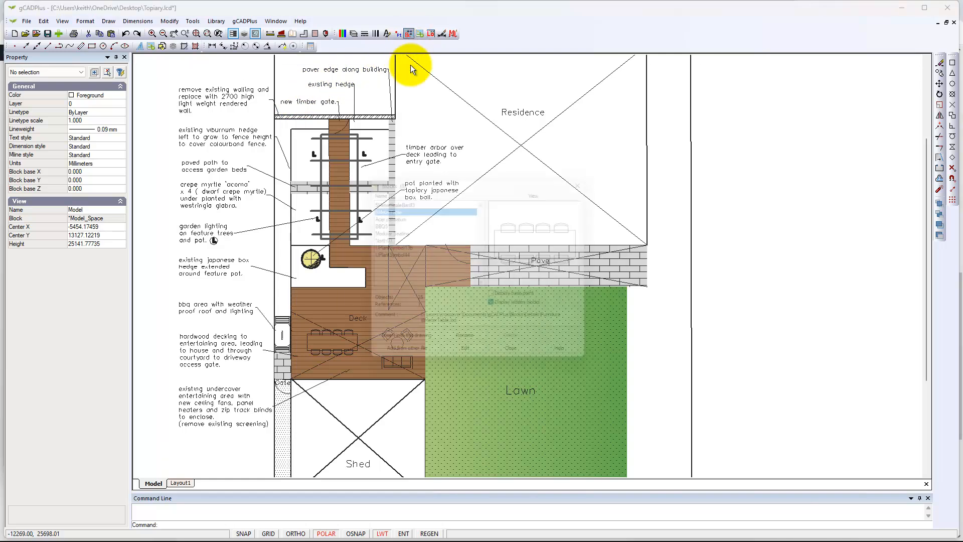
{"action": "left_click", "coordinate": [407, 362]}
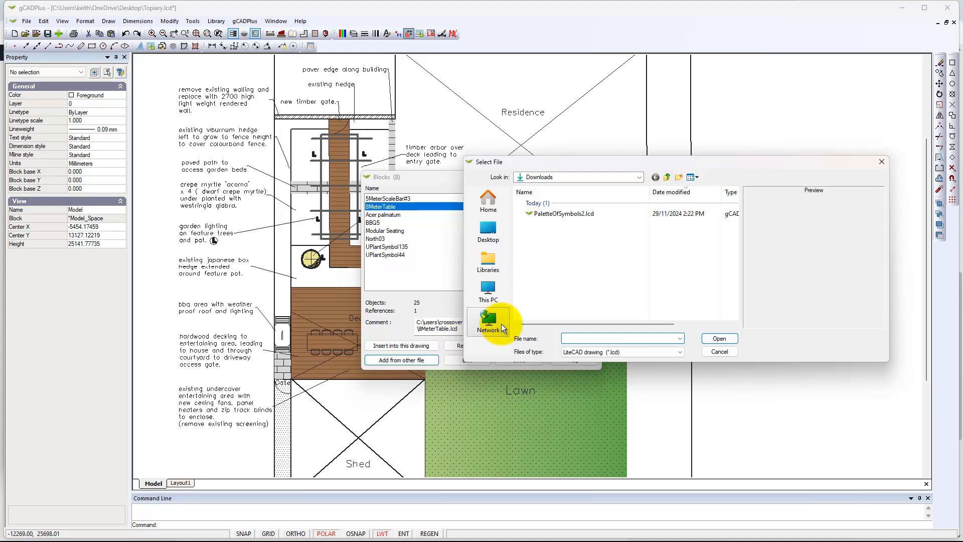
{"action": "left_click", "coordinate": [552, 213]}
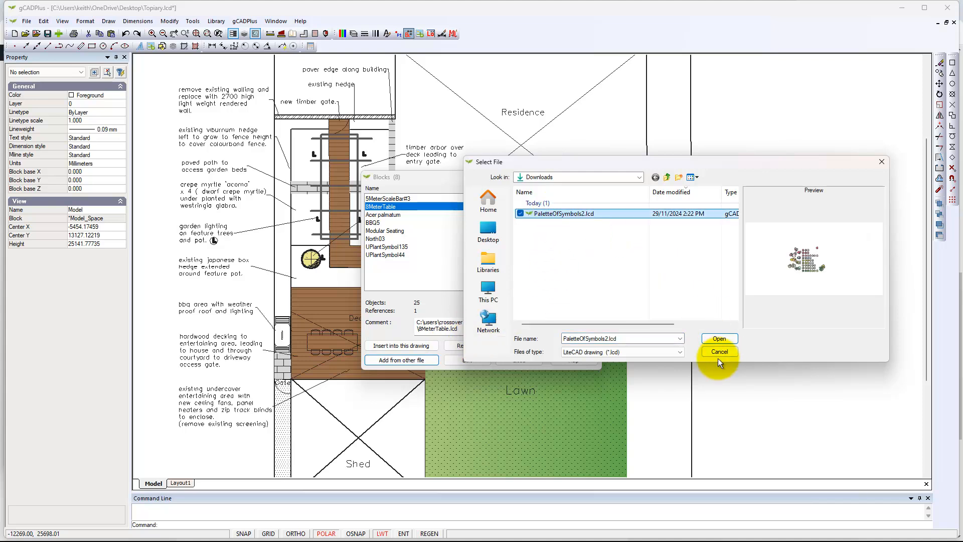
{"action": "left_click", "coordinate": [719, 339]}
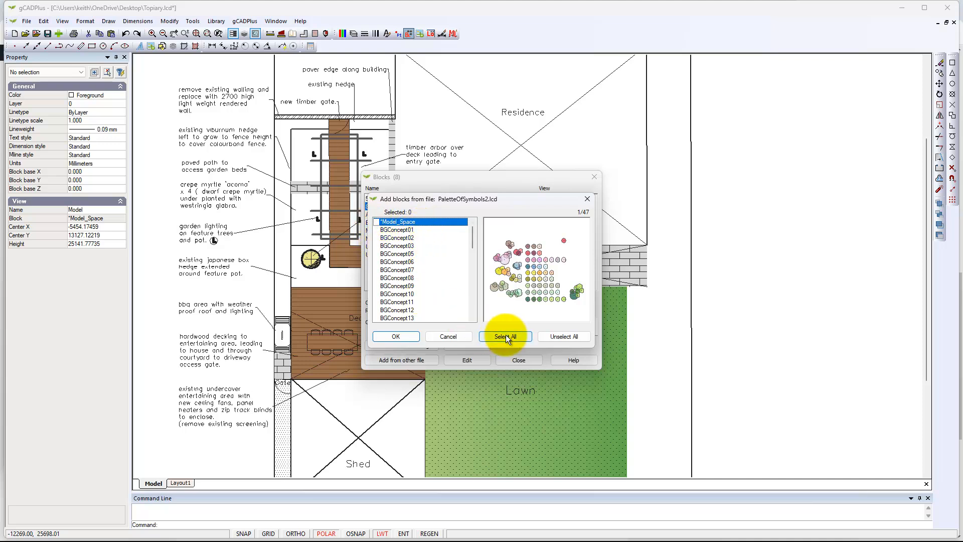
{"action": "left_click", "coordinate": [376, 222]}
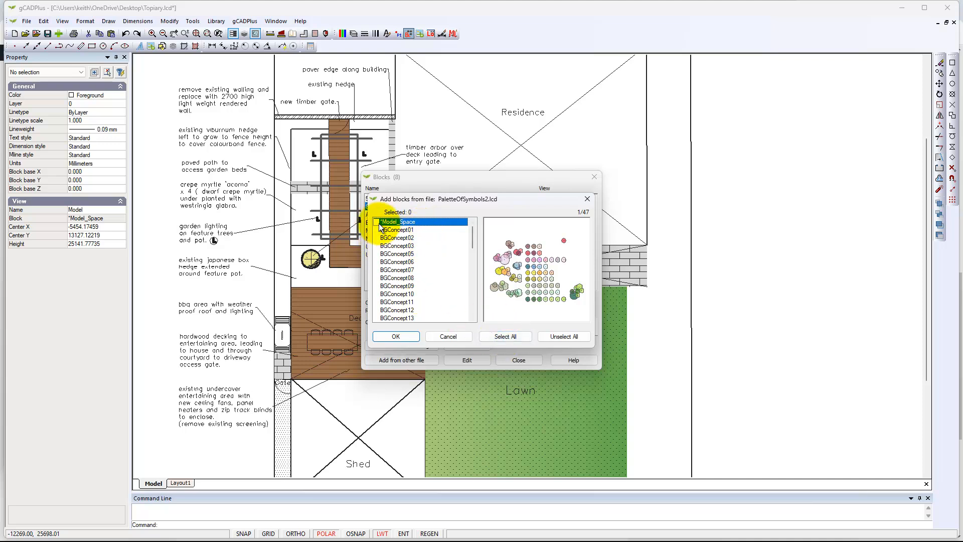
{"action": "left_click", "coordinate": [405, 337]}
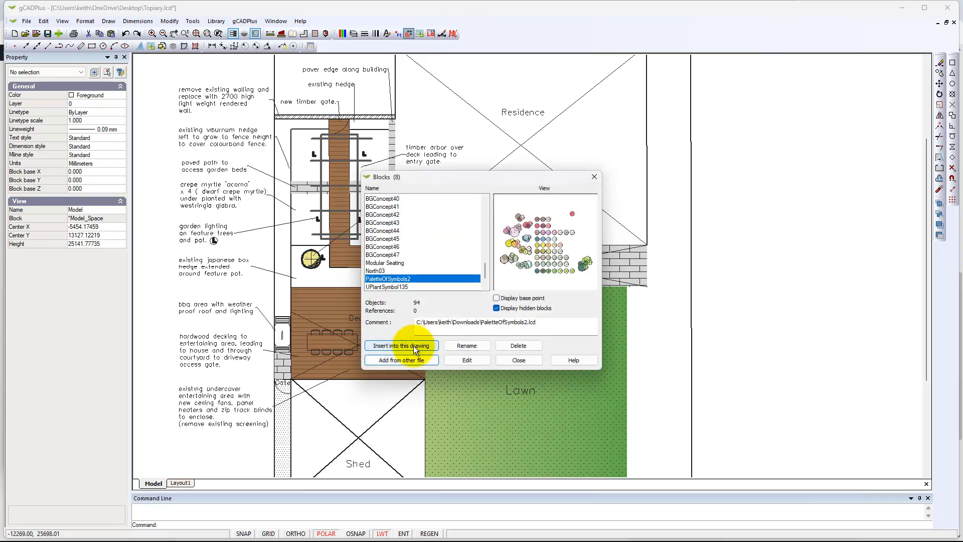
Insert the PaletteOfSymbols2 block into the empty area beside the Residence and Lawn, outside the site boundary
{"action": "left_click", "coordinate": [413, 345]}
{"action": "left_click", "coordinate": [473, 328]}
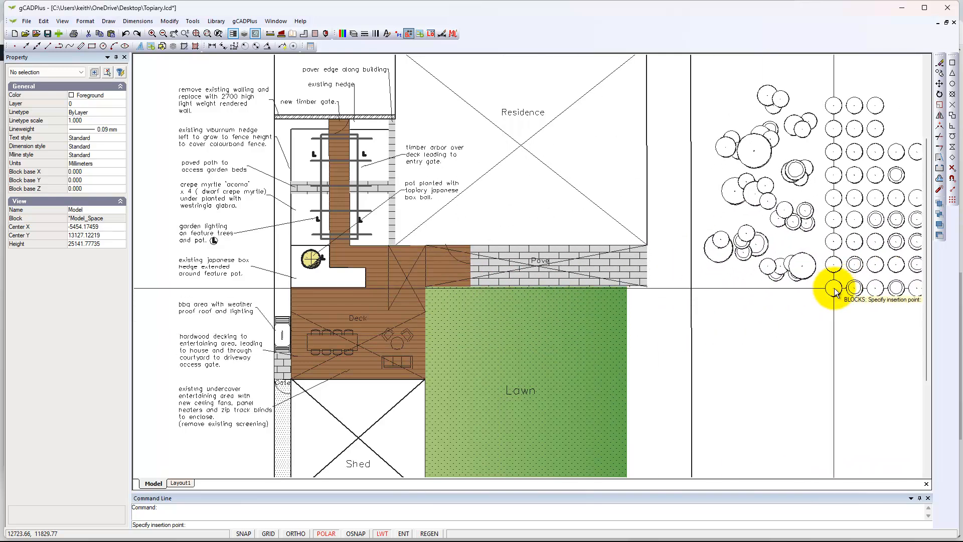
{"action": "left_click", "coordinate": [833, 291]}
{"action": "scroll", "coordinate": [772, 308], "scroll_direction": "down", "scroll_amount": 3}
{"action": "middle_click_drag", "start_coordinate": [727, 304], "coordinate": [515, 286]}
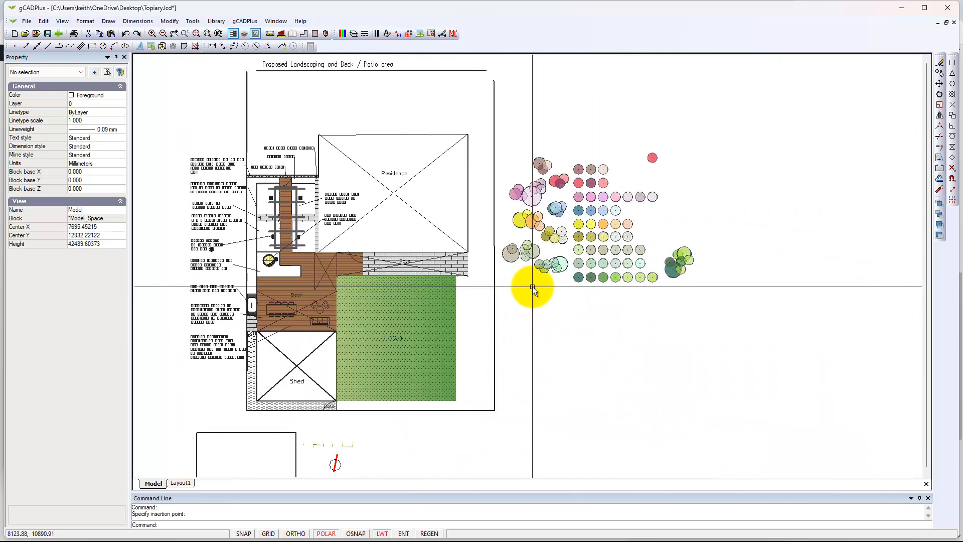
Explode the inserted PaletteOfSymbols2 block into its individual symbols
{"action": "left_click", "coordinate": [593, 256]}
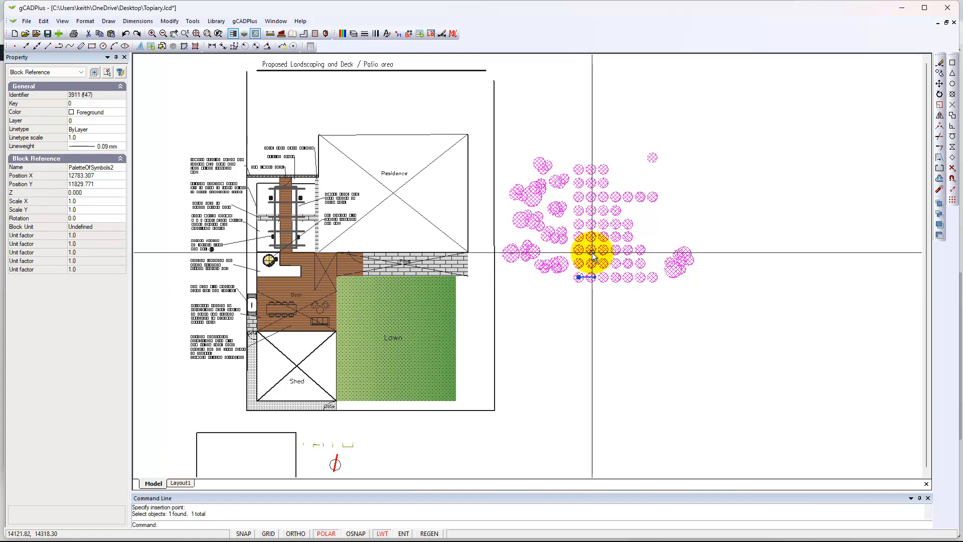
{"action": "right_click", "coordinate": [592, 252]}
{"action": "left_click", "coordinate": [625, 352]}
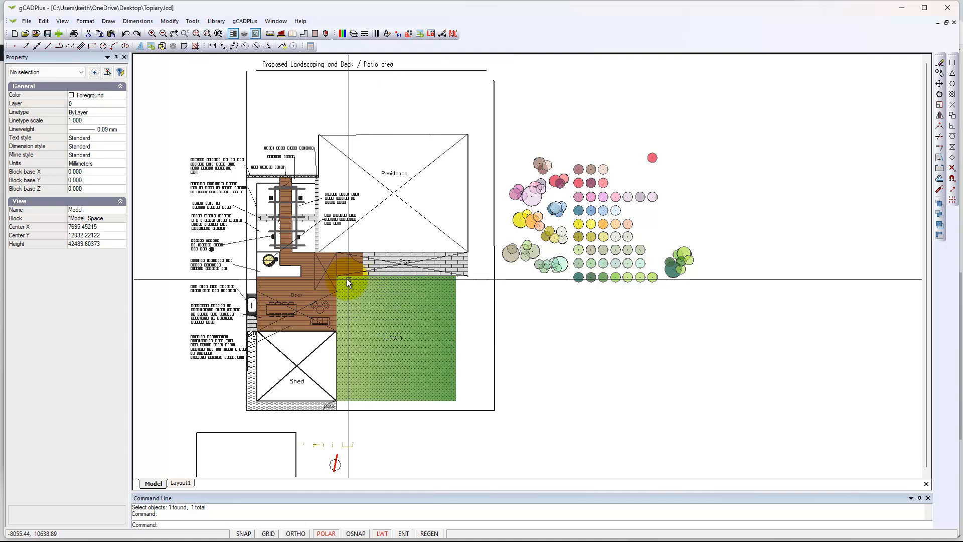
Copy the cluster of three overlapping olive-yellow circles from the palette to the blank area beyond the plan's notes
{"action": "scroll", "coordinate": [347, 279], "scroll_direction": "up", "scroll_amount": 3}
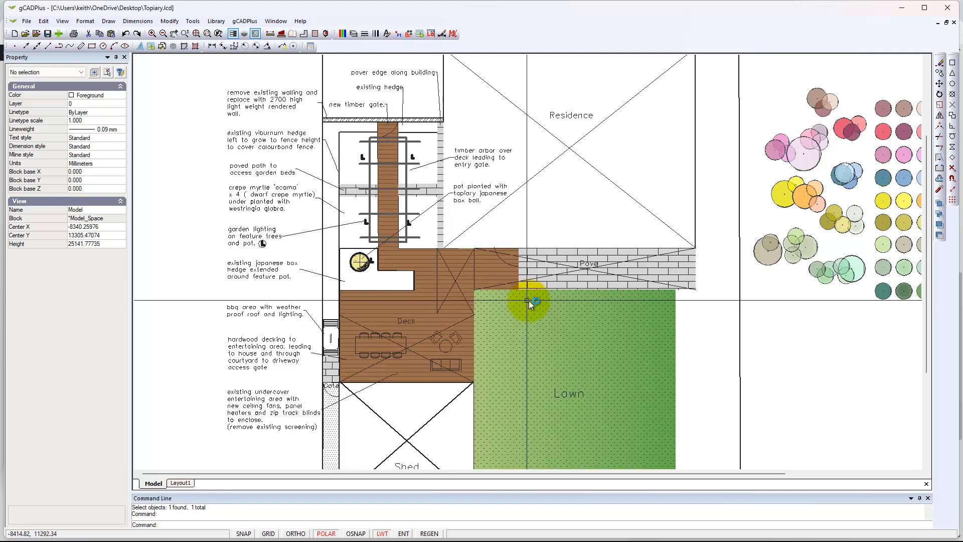
{"action": "middle_click_drag", "start_coordinate": [735, 308], "coordinate": [642, 300]}
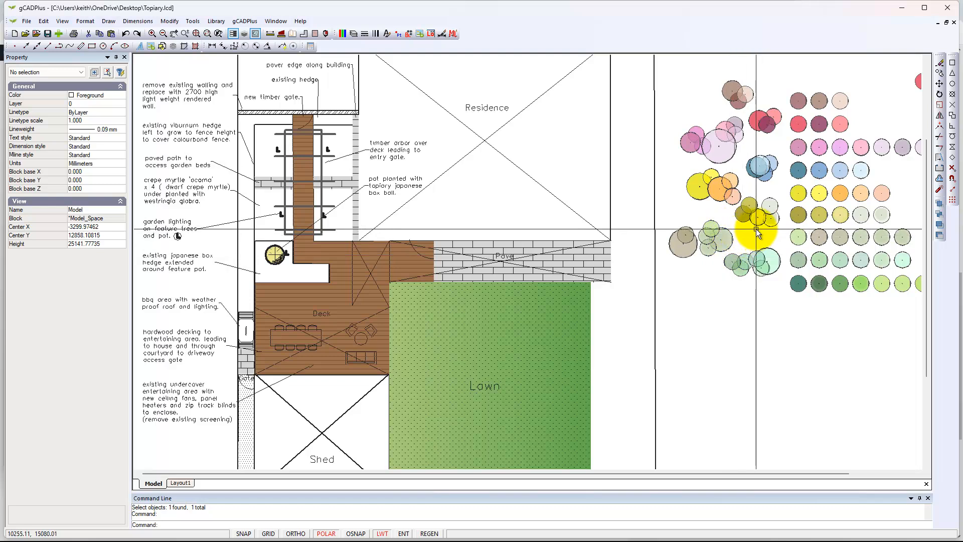
{"action": "scroll", "coordinate": [763, 224], "scroll_direction": "up", "scroll_amount": 1}
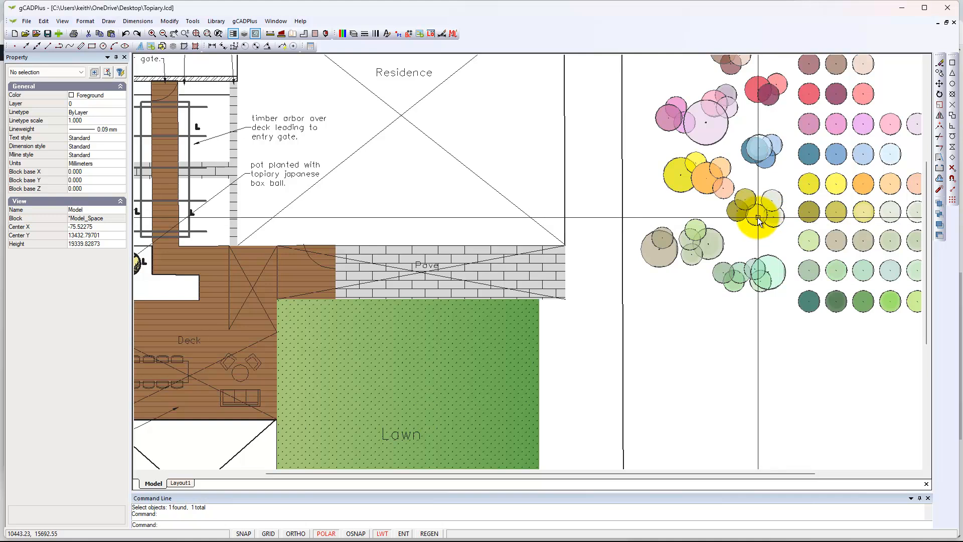
{"action": "left_click_drag", "start_coordinate": [752, 201], "coordinate": [759, 220]}
{"action": "left_click", "coordinate": [758, 220]}
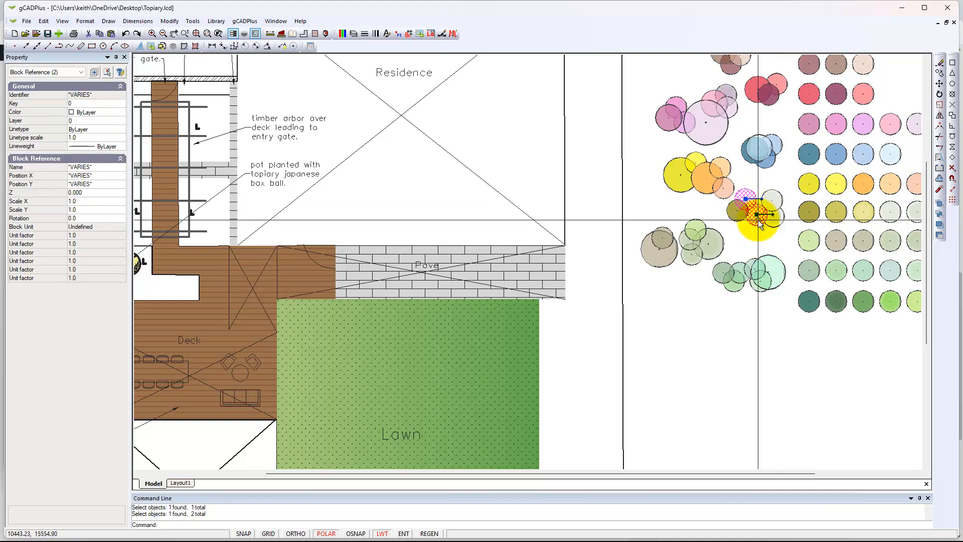
{"action": "left_click", "coordinate": [737, 217]}
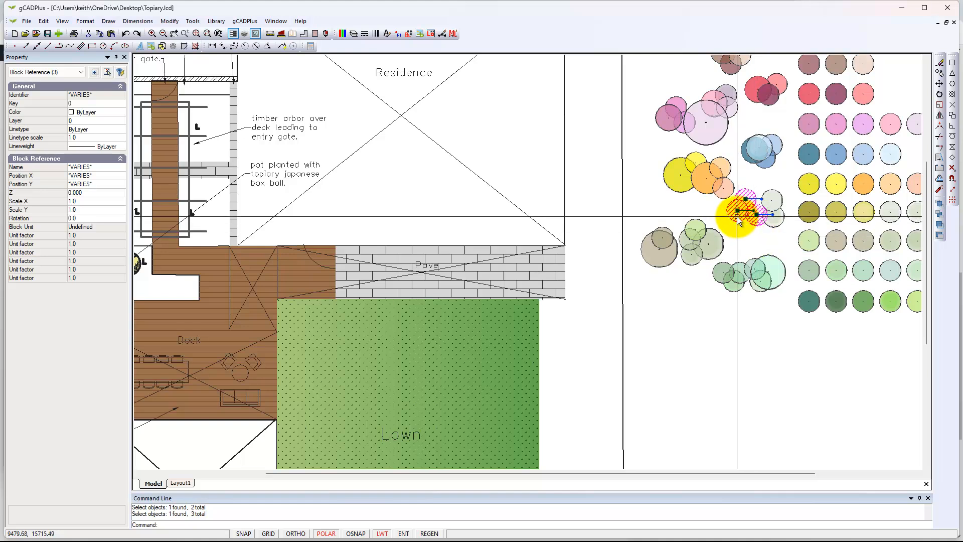
{"action": "right_click", "coordinate": [736, 214]}
{"action": "left_click", "coordinate": [767, 251]}
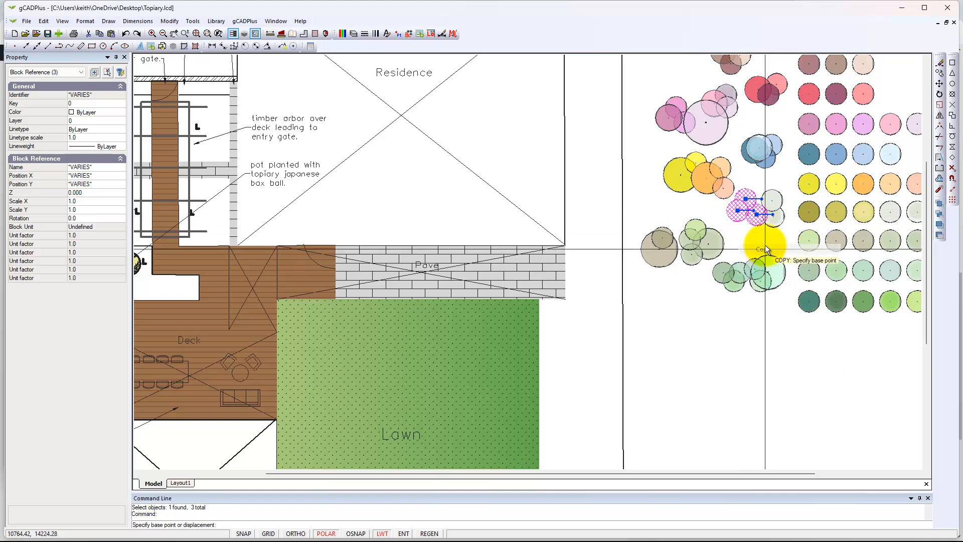
{"action": "left_click", "coordinate": [746, 210]}
{"action": "scroll", "coordinate": [717, 255], "scroll_direction": "down", "scroll_amount": 3}
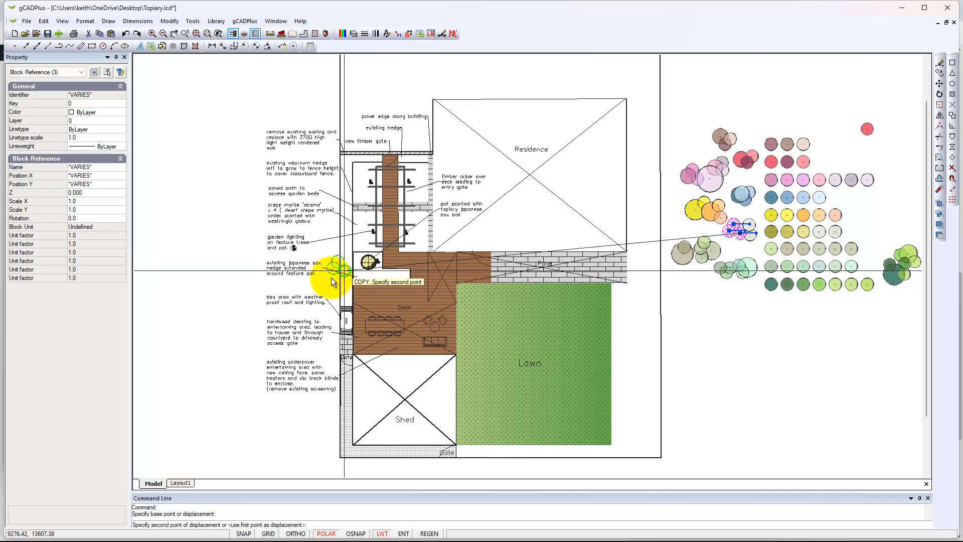
{"action": "left_click", "coordinate": [232, 294]}
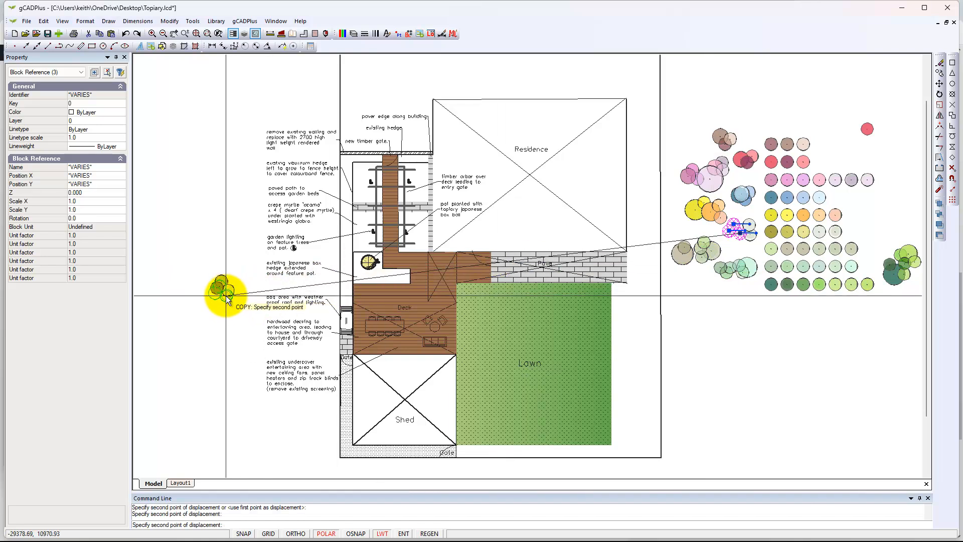
{"action": "key", "text": "Escape"}
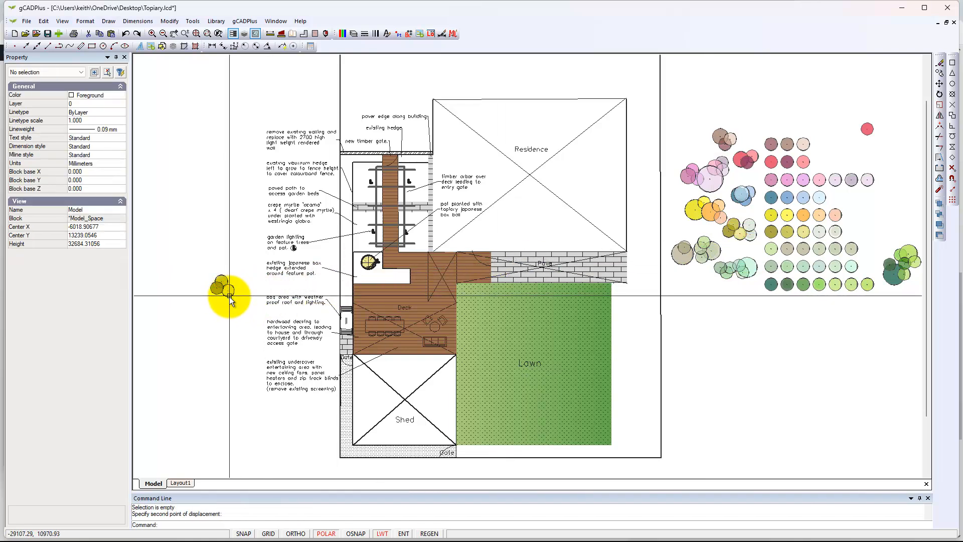
{"action": "scroll", "coordinate": [220, 290], "scroll_direction": "up", "scroll_amount": 5}
{"action": "left_click", "coordinate": [240, 268]}
{"action": "left_click", "coordinate": [247, 288]}
{"action": "left_click", "coordinate": [220, 294]}
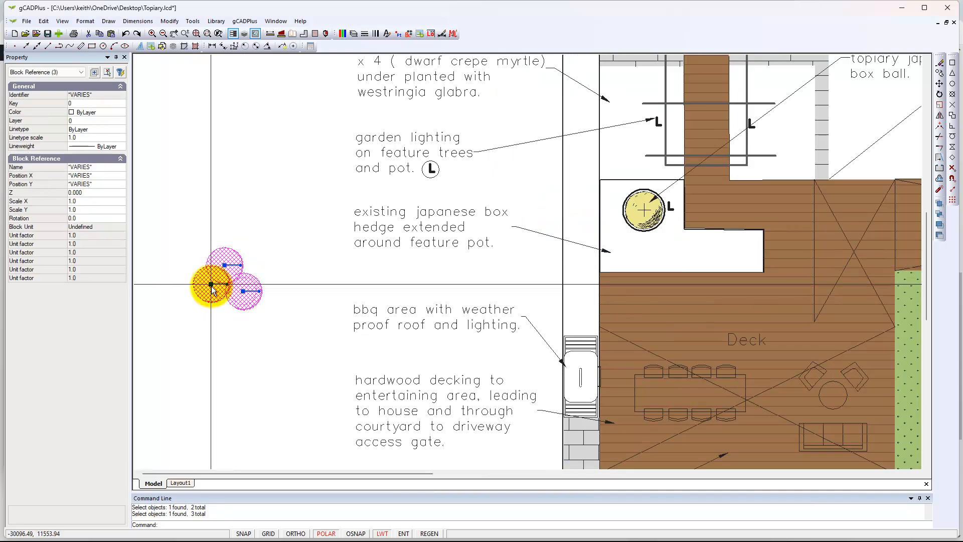
{"action": "key", "text": "Escape"}
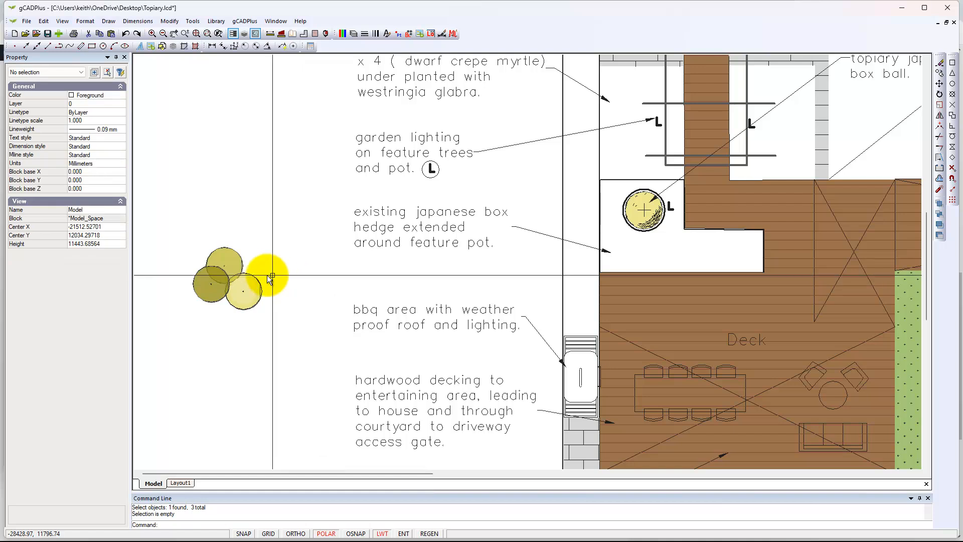
Set Scale X and Scale Y of the uppermost circle in the copied cluster to 0.5 and clear the selection
{"action": "left_click", "coordinate": [235, 264]}
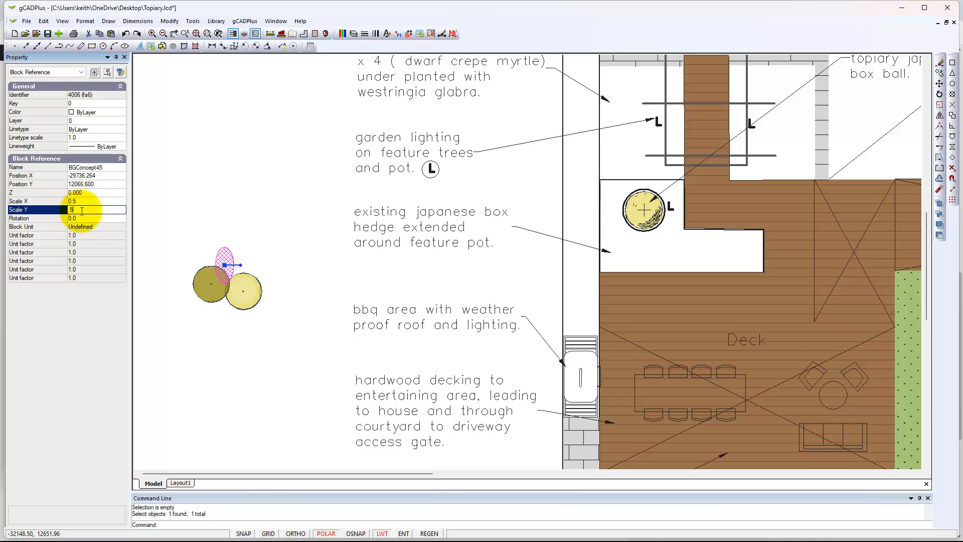
{"action": "key", "text": "Escape"}
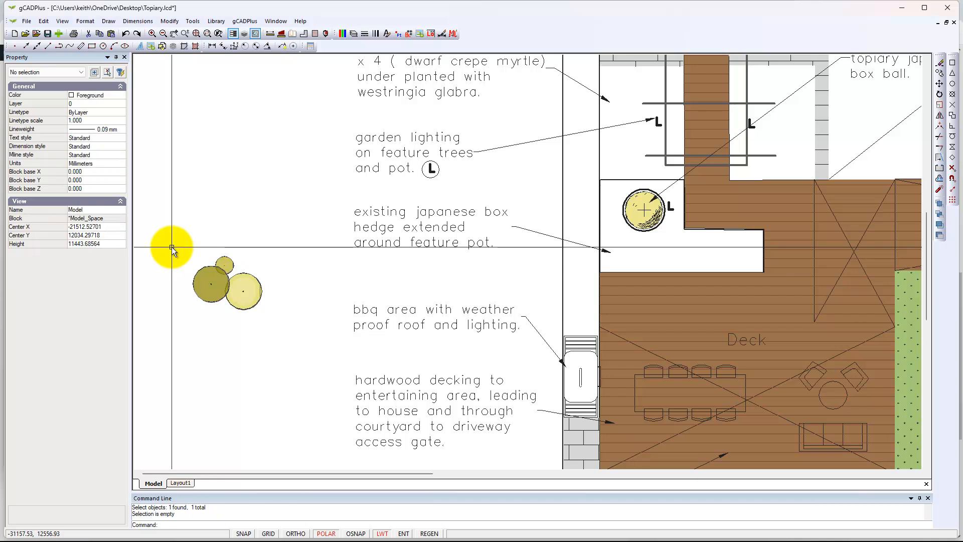
Scale the other two circles of the copied cluster together by a factor of 0.5
{"action": "left_click", "coordinate": [210, 284]}
{"action": "left_click", "coordinate": [244, 294]}
{"action": "right_click", "coordinate": [246, 303]}
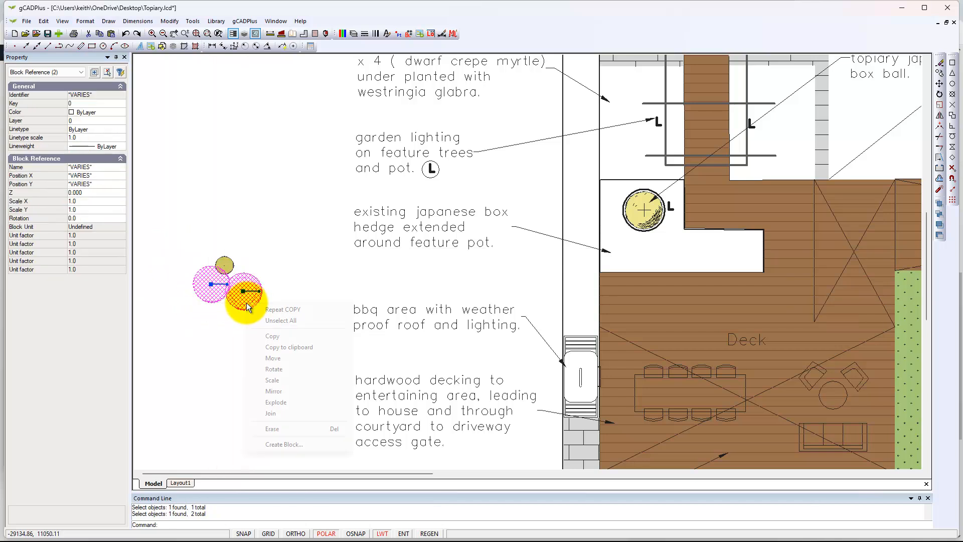
{"action": "left_click", "coordinate": [274, 383]}
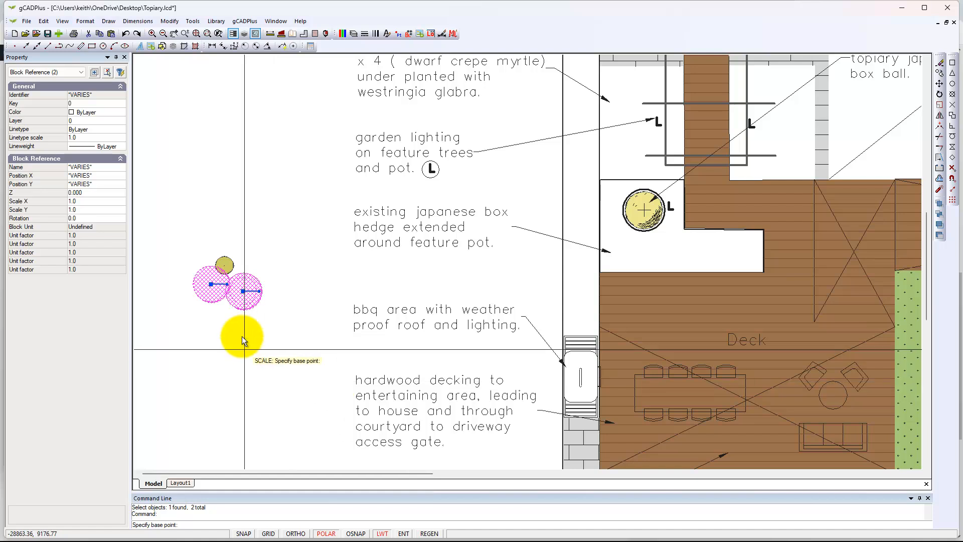
{"action": "left_click", "coordinate": [228, 293]}
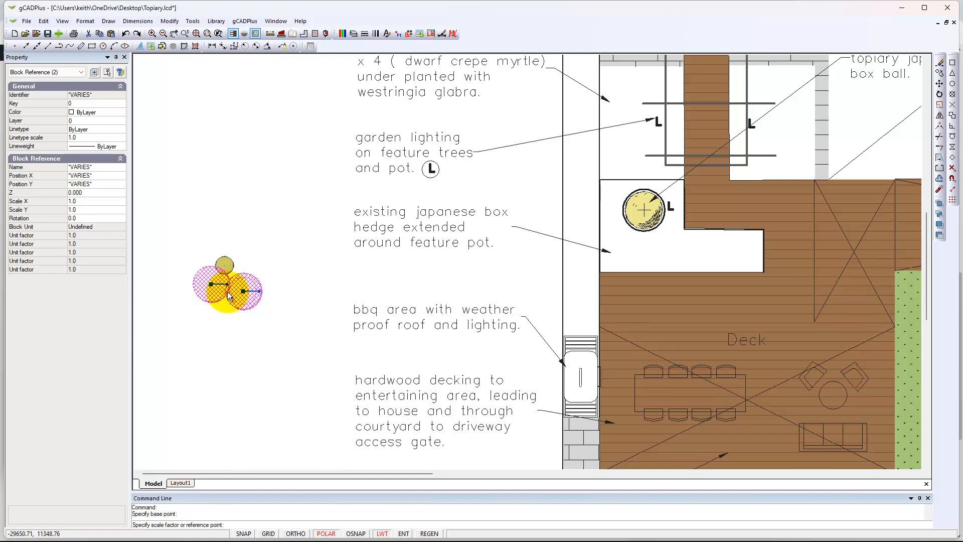
{"action": "key", "text": "Return"}
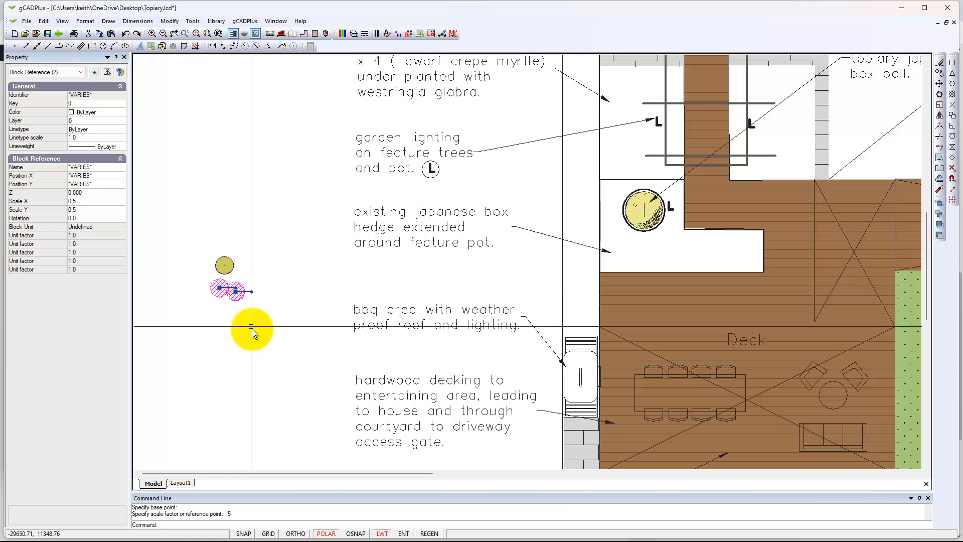
Move the uppermost small circle next to the pale yellow one so that the three form an overlapping row
{"action": "left_click", "coordinate": [264, 273]}
{"action": "left_click", "coordinate": [230, 267]}
{"action": "left_click", "coordinate": [225, 266]}
{"action": "left_click", "coordinate": [249, 290]}
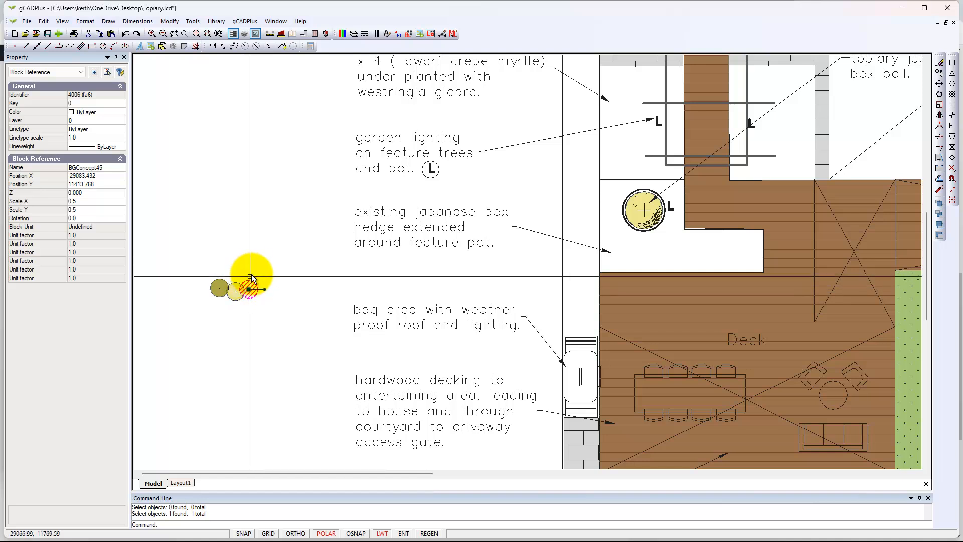
{"action": "key", "text": "Escape"}
Copy the row of three small circles six times into the hedge bed around the feature pot, forming two rows
{"action": "left_click", "coordinate": [275, 315]}
{"action": "left_click", "coordinate": [205, 267]}
{"action": "right_click", "coordinate": [203, 269]}
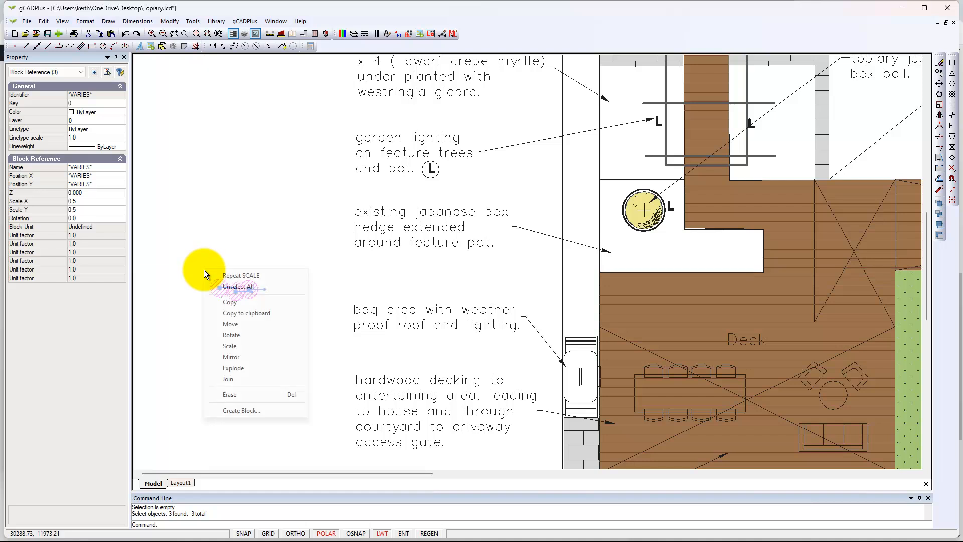
{"action": "left_click", "coordinate": [230, 302]}
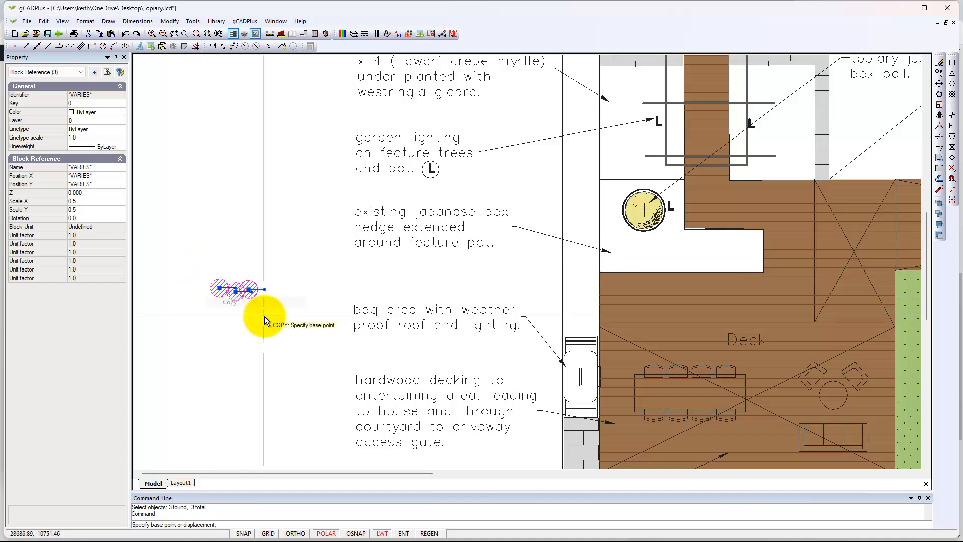
{"action": "left_click", "coordinate": [246, 292]}
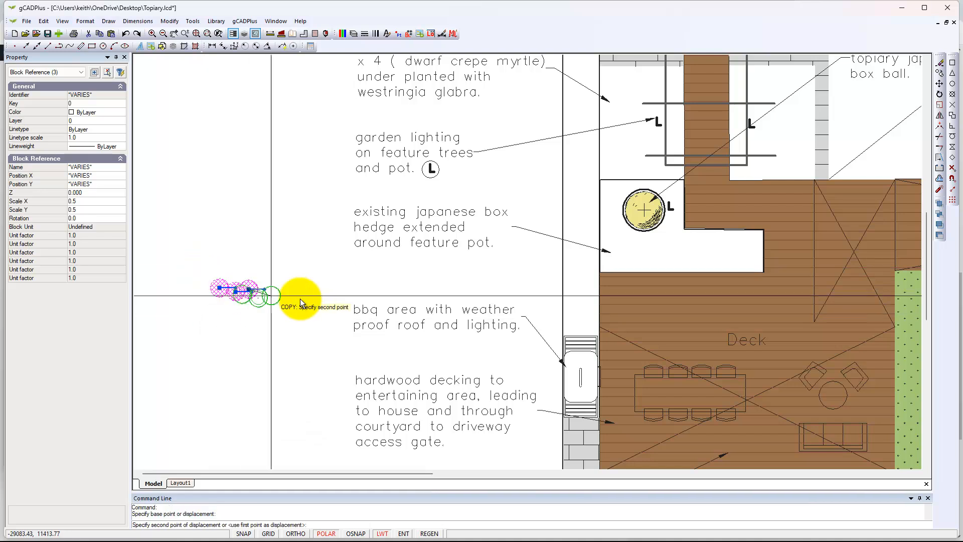
{"action": "left_click", "coordinate": [752, 269]}
{"action": "left_click", "coordinate": [753, 244]}
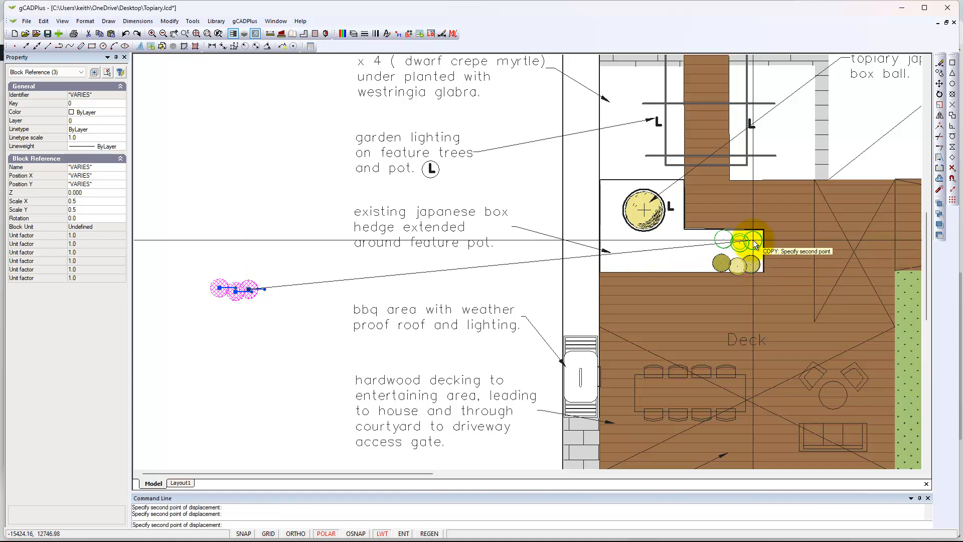
{"action": "left_click", "coordinate": [704, 246]}
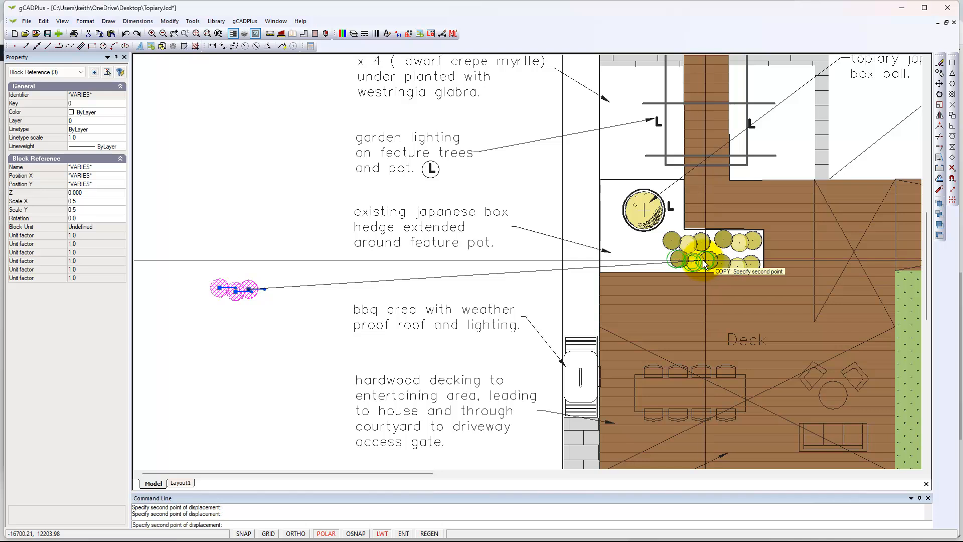
{"action": "left_click", "coordinate": [708, 264]}
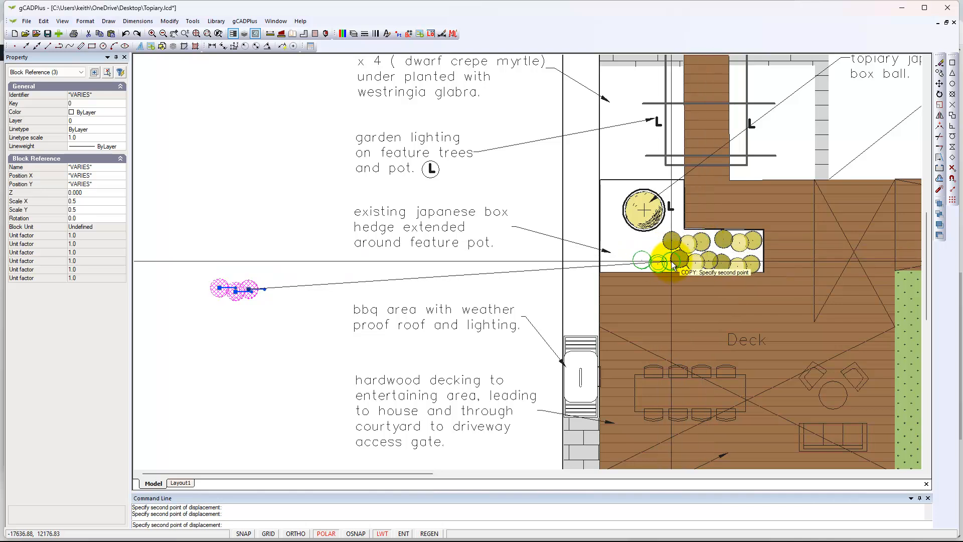
{"action": "left_click", "coordinate": [669, 261]}
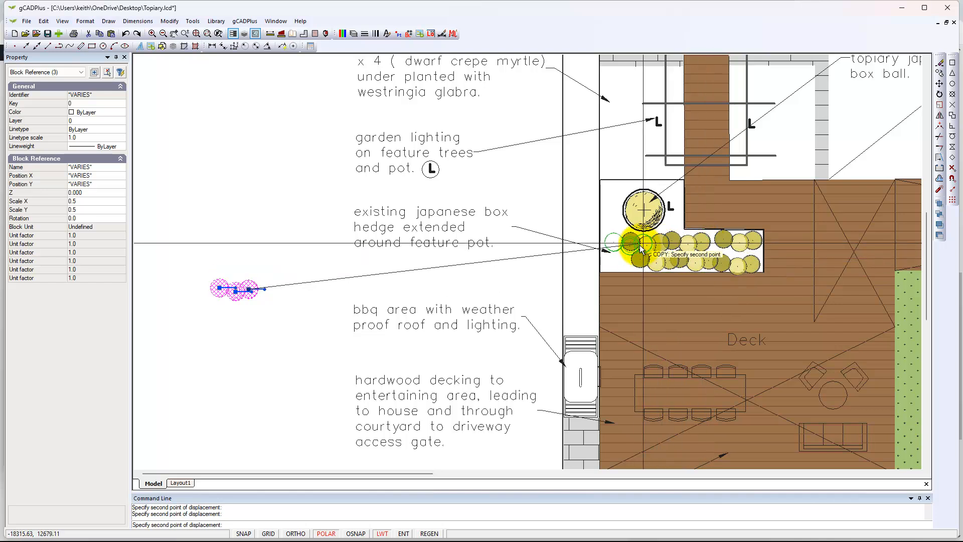
{"action": "key", "text": "Escape"}
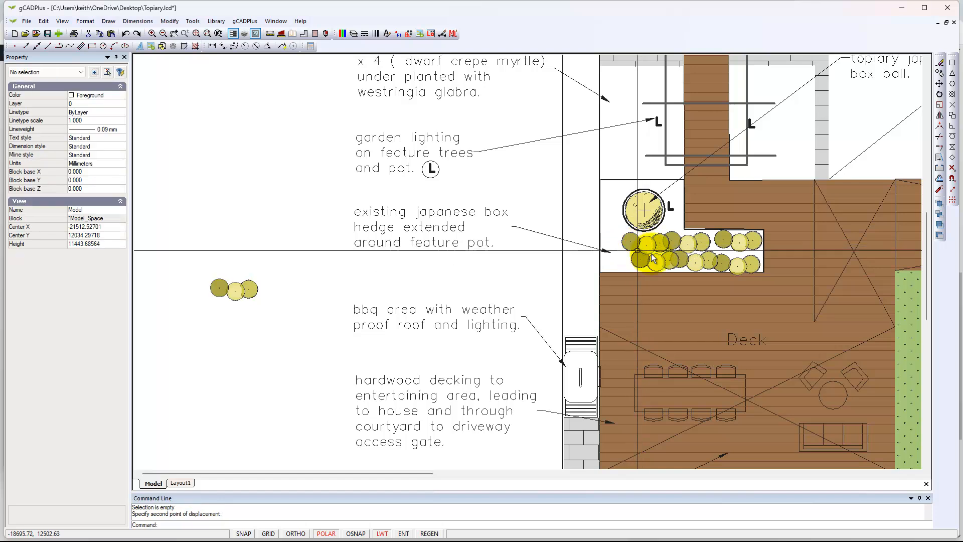
Align the nine circles of the upper hedge row using the Bottom align mode, with the base point on the leftmost circle
{"action": "scroll", "coordinate": [683, 257], "scroll_direction": "up", "scroll_amount": 3}
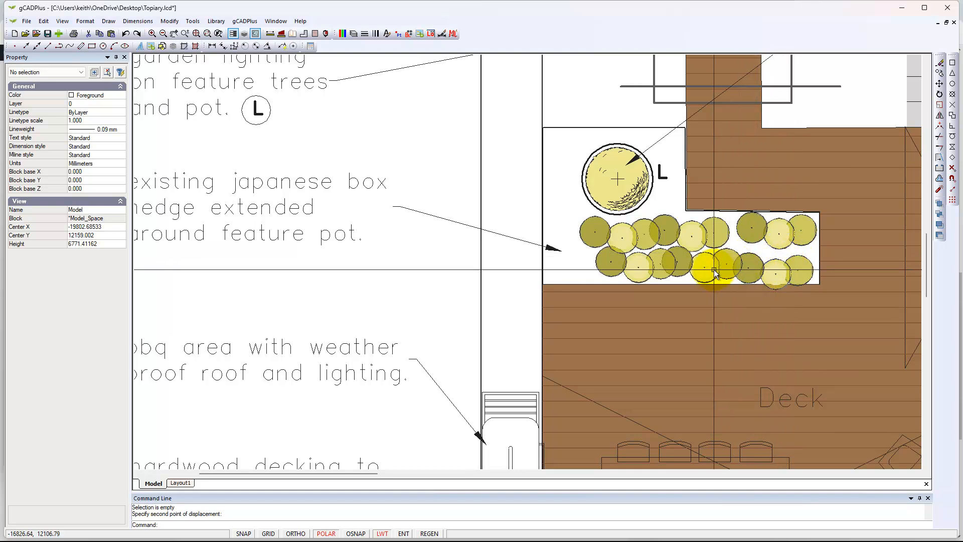
{"action": "left_click", "coordinate": [697, 242]}
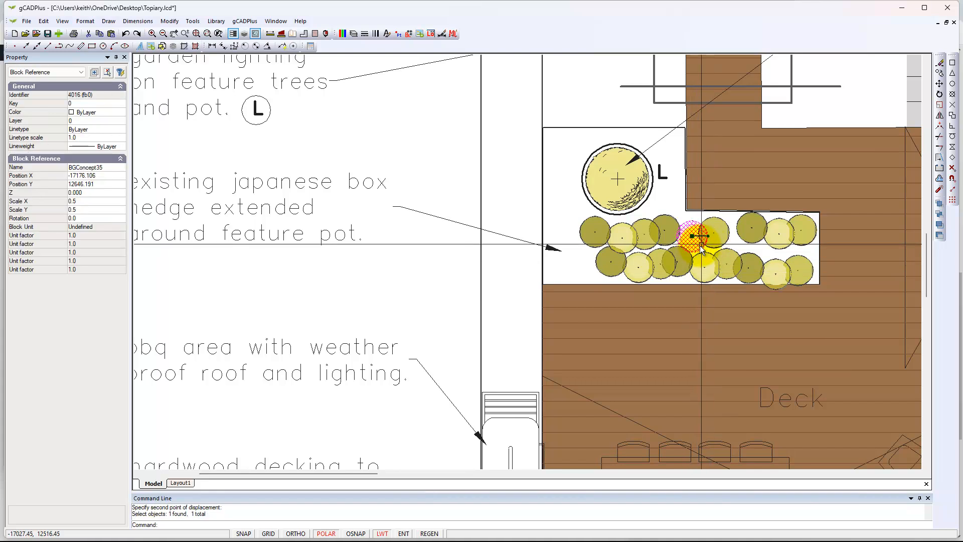
{"action": "key", "text": "Escape"}
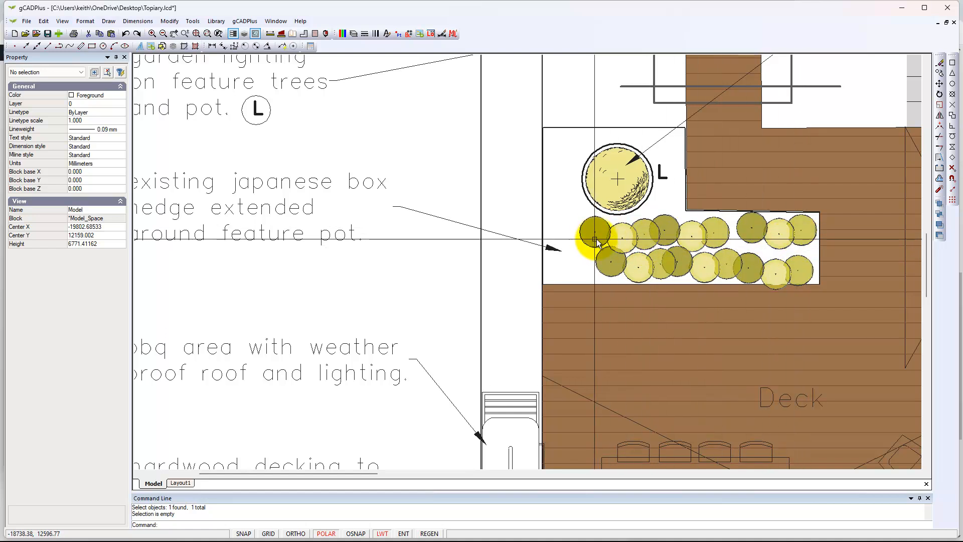
{"action": "left_click_drag", "start_coordinate": [533, 211], "coordinate": [817, 252]}
{"action": "left_click", "coordinate": [632, 242]}
{"action": "left_click", "coordinate": [751, 229]}
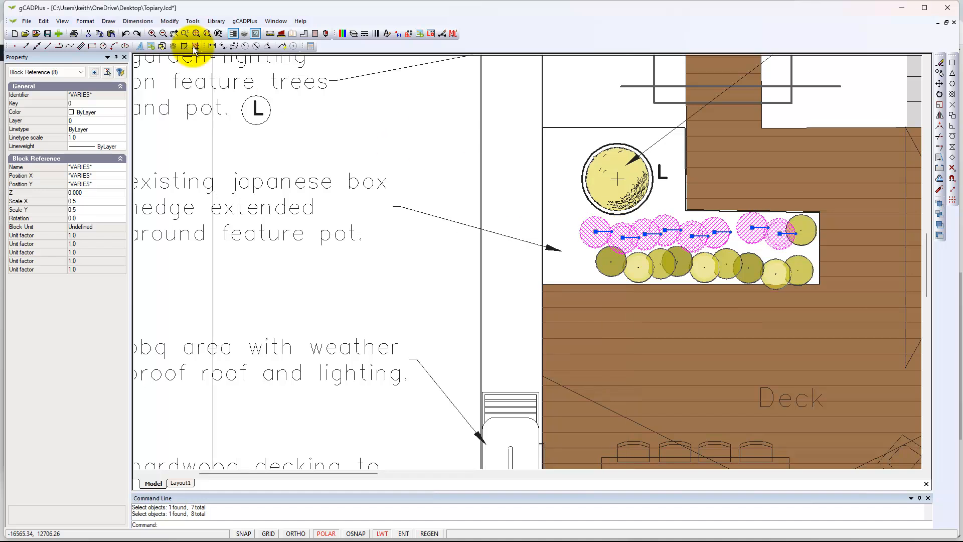
{"action": "left_click", "coordinate": [169, 21]}
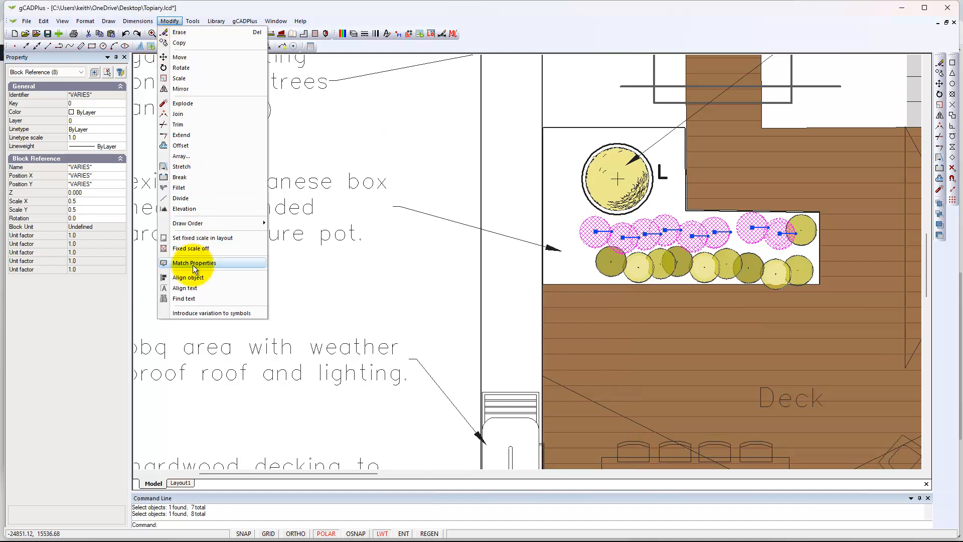
{"action": "left_click", "coordinate": [201, 279]}
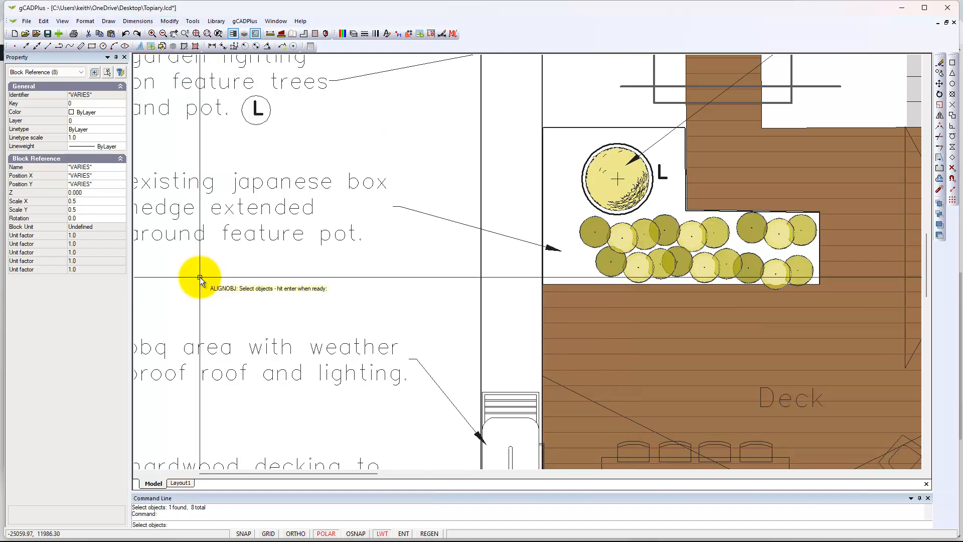
{"action": "left_click", "coordinate": [533, 213]}
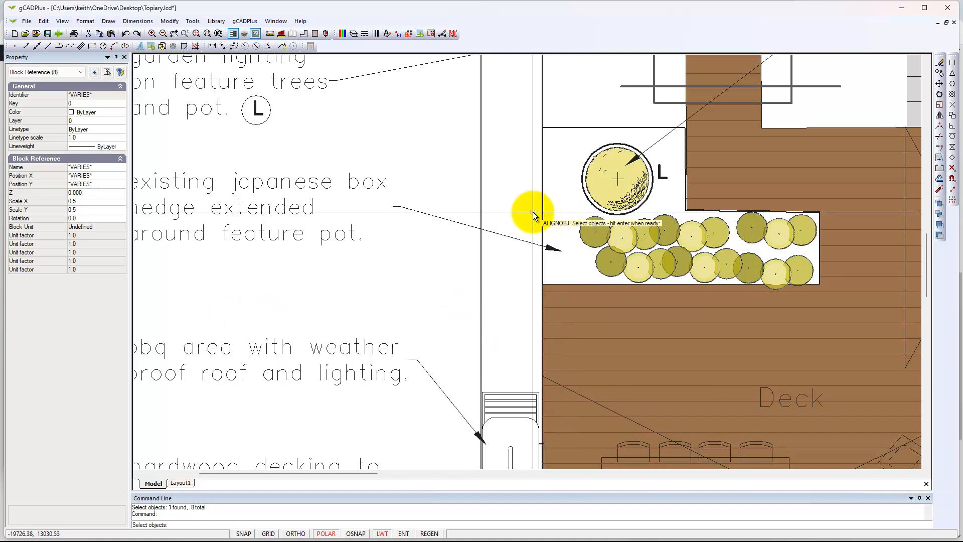
{"action": "left_click", "coordinate": [823, 252]}
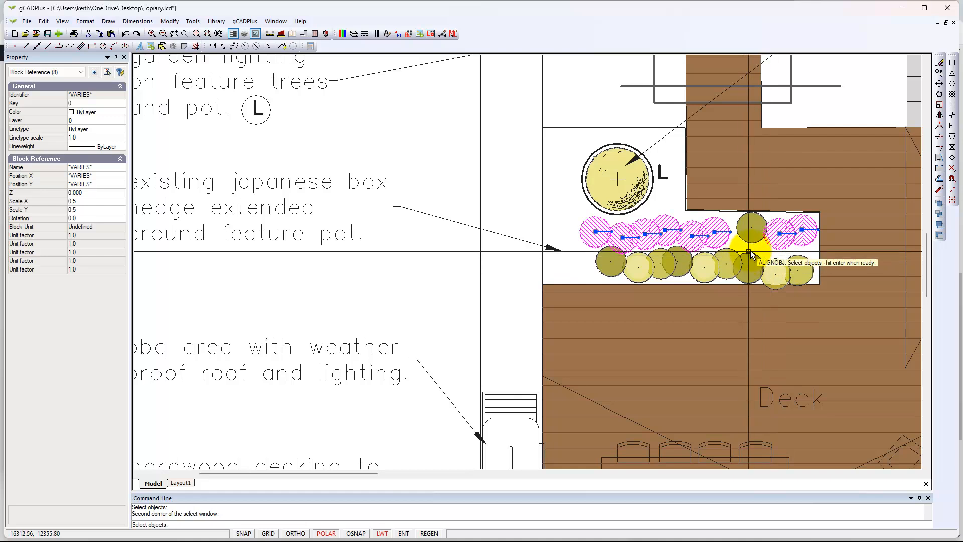
{"action": "left_click", "coordinate": [751, 231]}
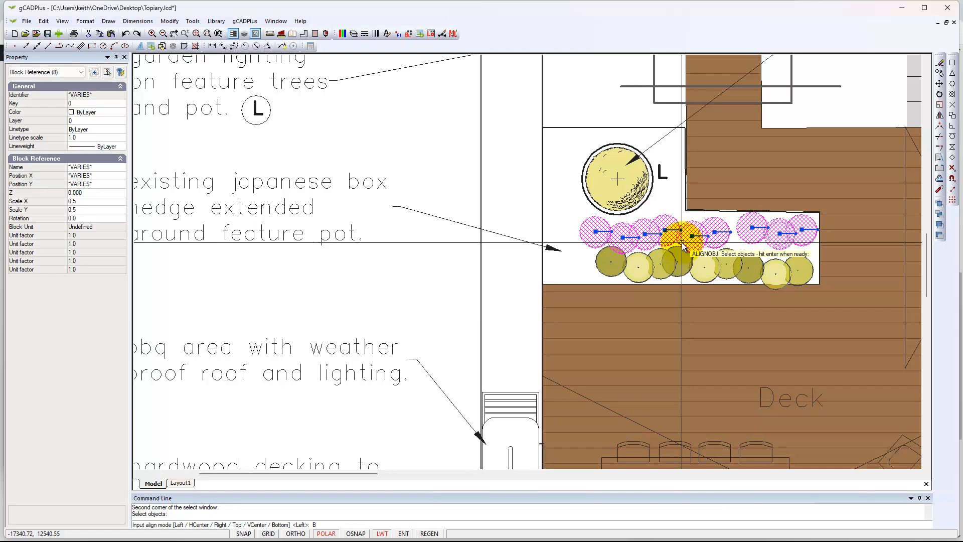
{"action": "key", "text": "Return"}
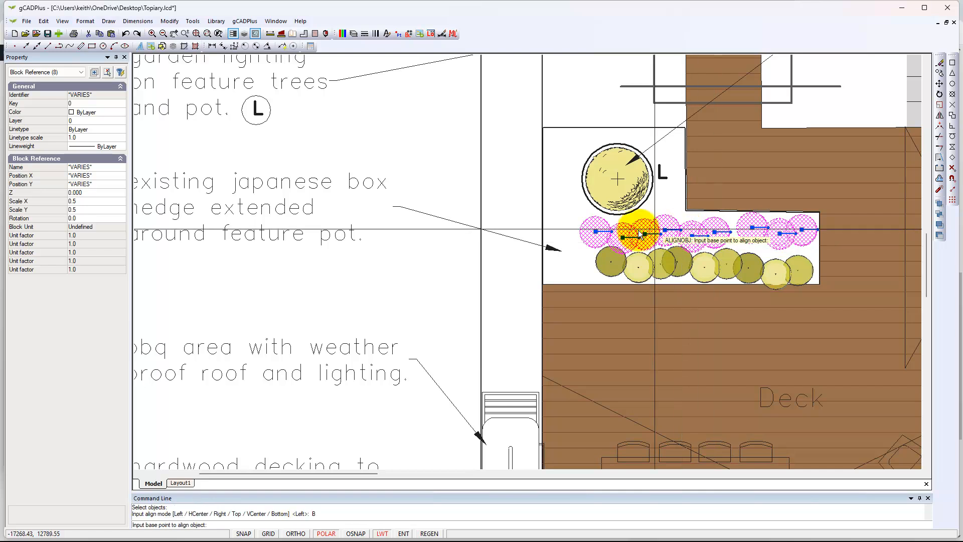
{"action": "left_click", "coordinate": [597, 233]}
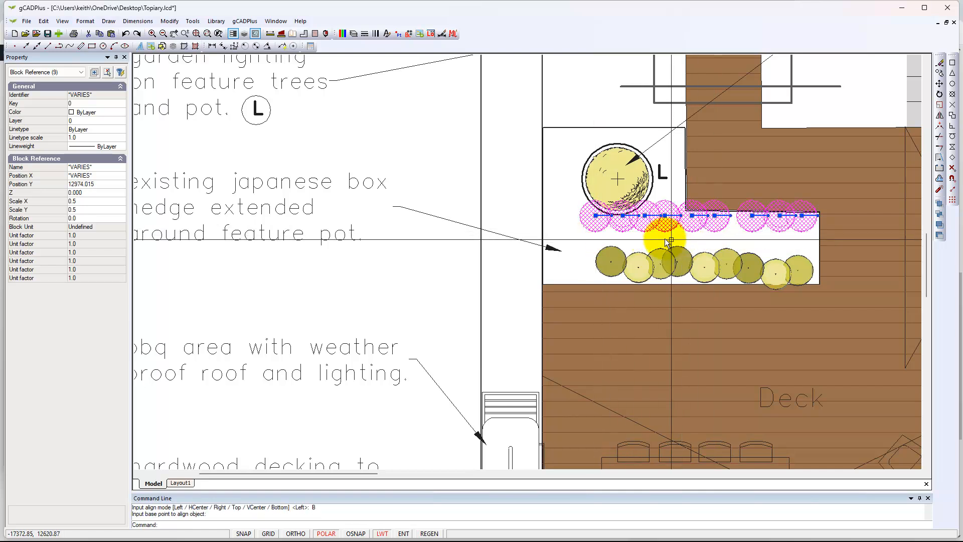
{"action": "right_click", "coordinate": [623, 239]}
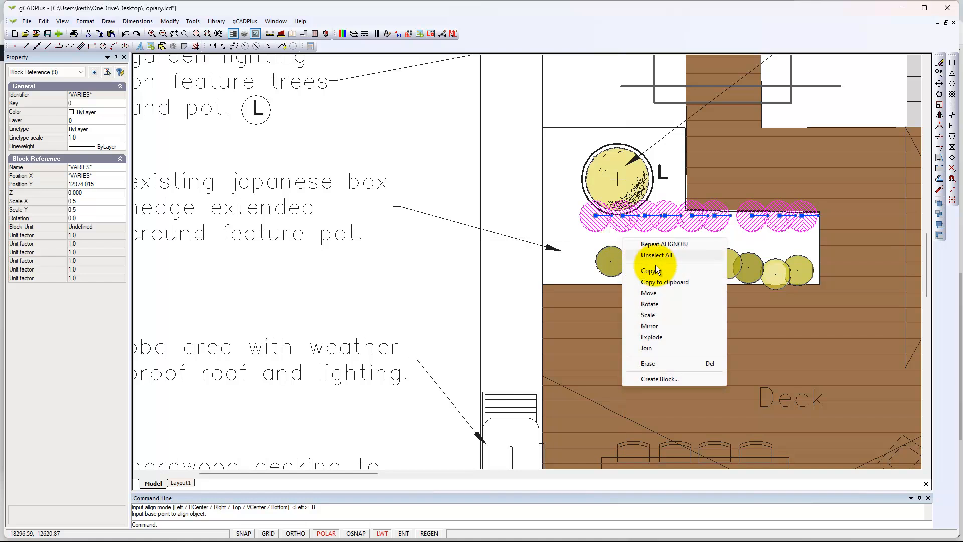
{"action": "left_click", "coordinate": [657, 294]}
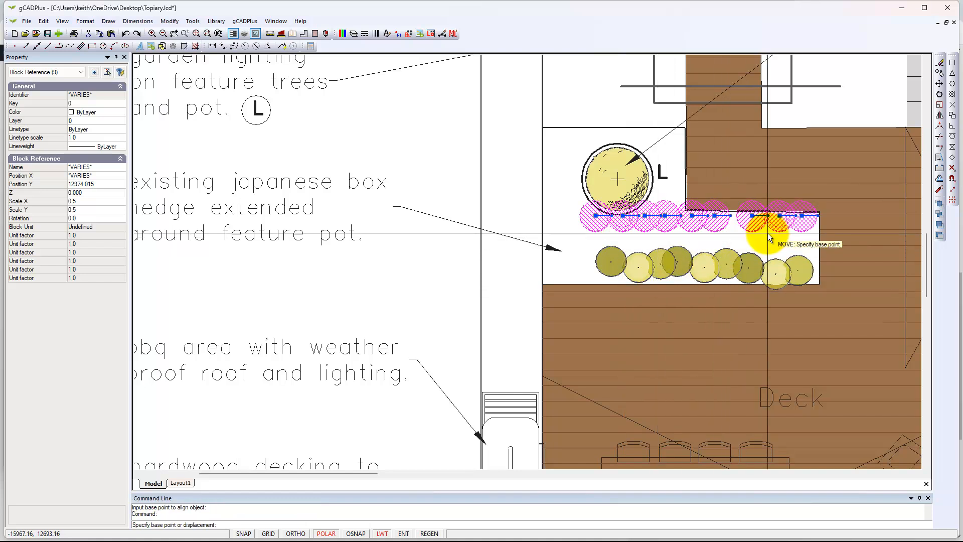
{"action": "key", "text": "Escape"}
Move the six leftmost circles of the upper row rightward to close the gap to the remaining three
{"action": "scroll", "coordinate": [741, 233], "scroll_direction": "up", "scroll_amount": 2}
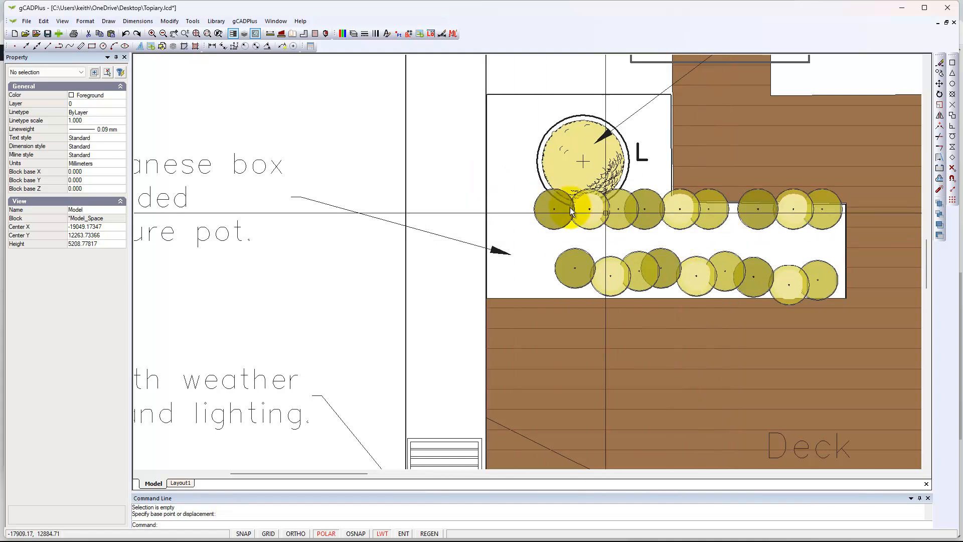
{"action": "left_click_drag", "start_coordinate": [483, 179], "coordinate": [729, 241]}
{"action": "right_click", "coordinate": [730, 242]}
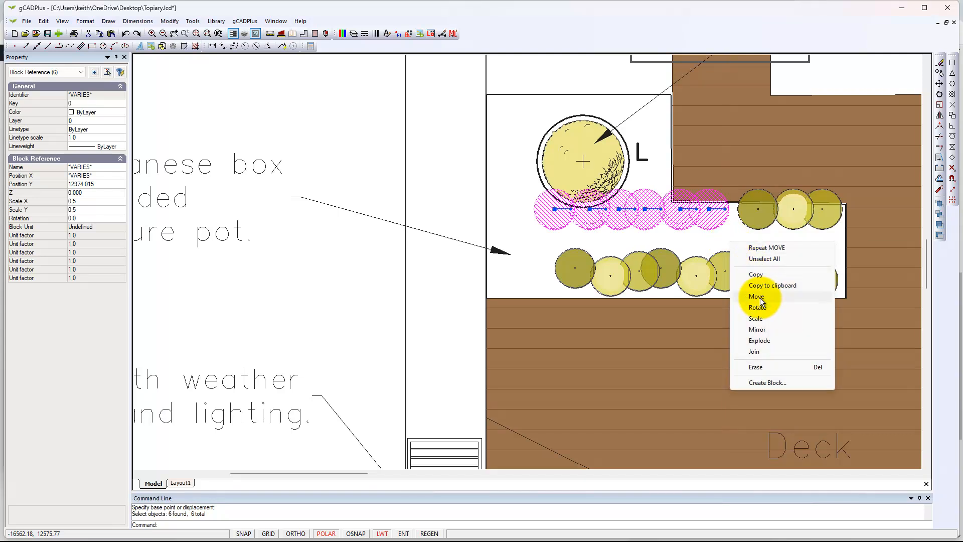
{"action": "left_click", "coordinate": [756, 297]}
{"action": "left_click", "coordinate": [709, 209]}
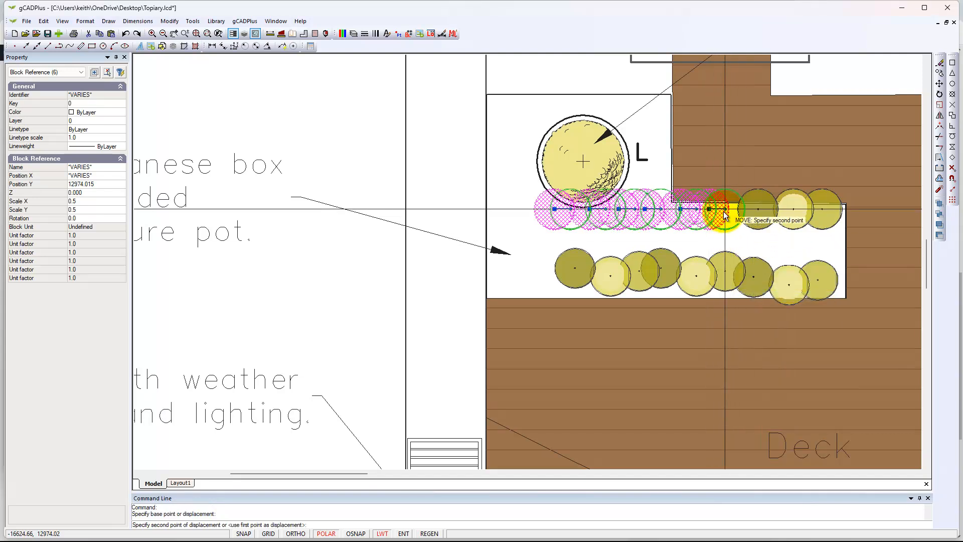
{"action": "left_click", "coordinate": [724, 212]}
{"action": "key", "text": "Escape"}
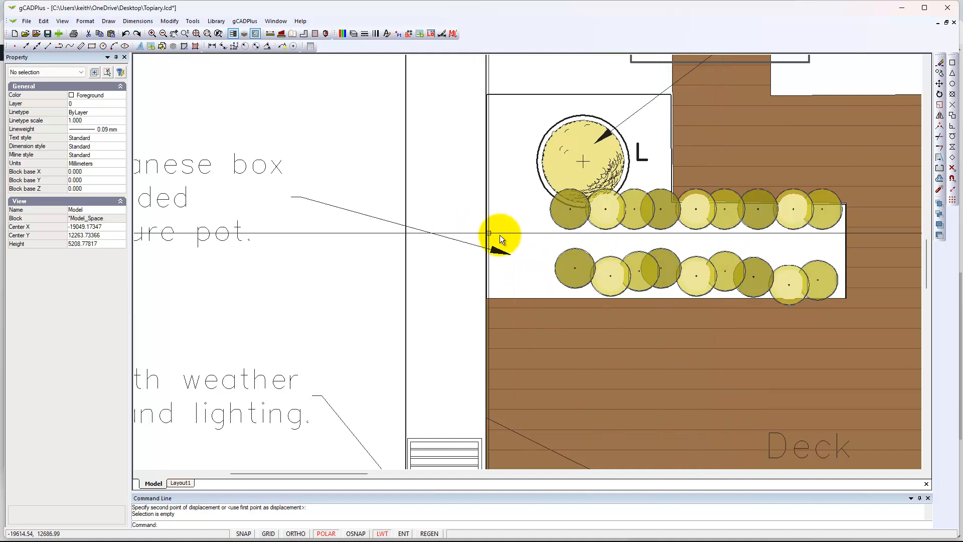
Erase the nine unevenly placed circles of the lower hedge row
{"action": "left_click", "coordinate": [473, 229]}
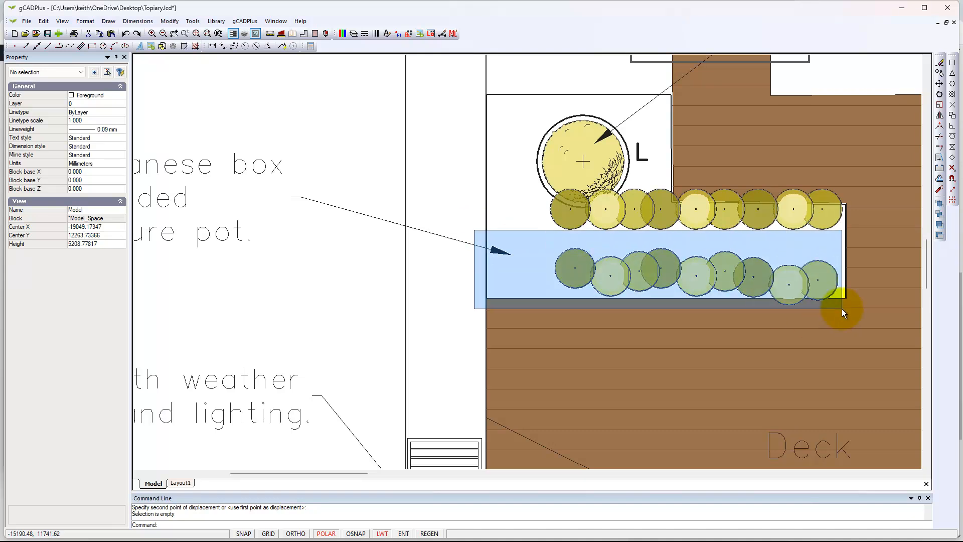
{"action": "left_click", "coordinate": [842, 310]}
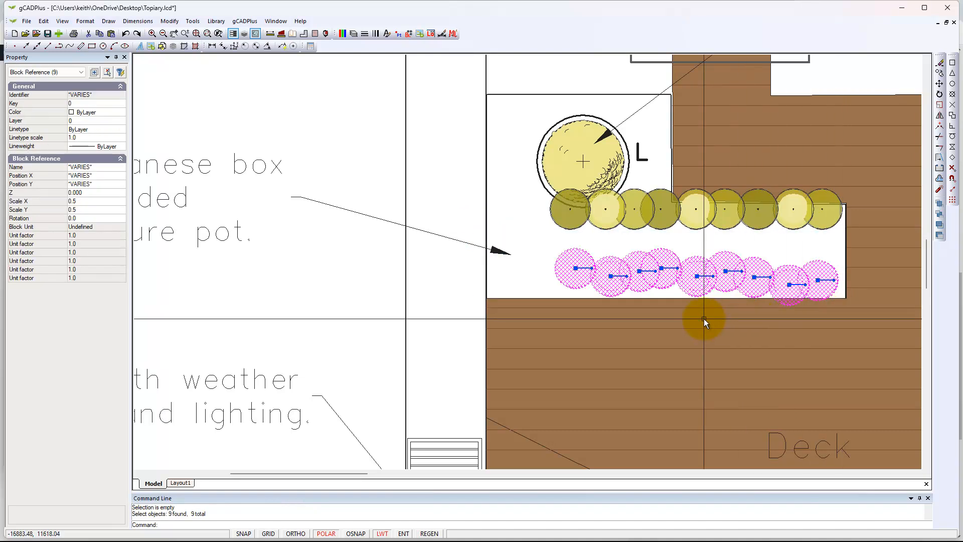
{"action": "right_click", "coordinate": [675, 316]}
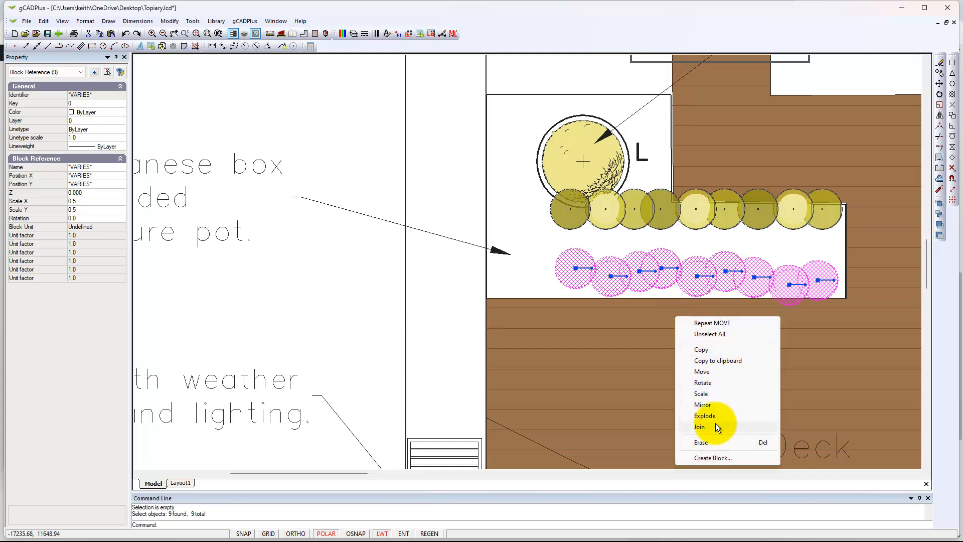
{"action": "left_click", "coordinate": [704, 442]}
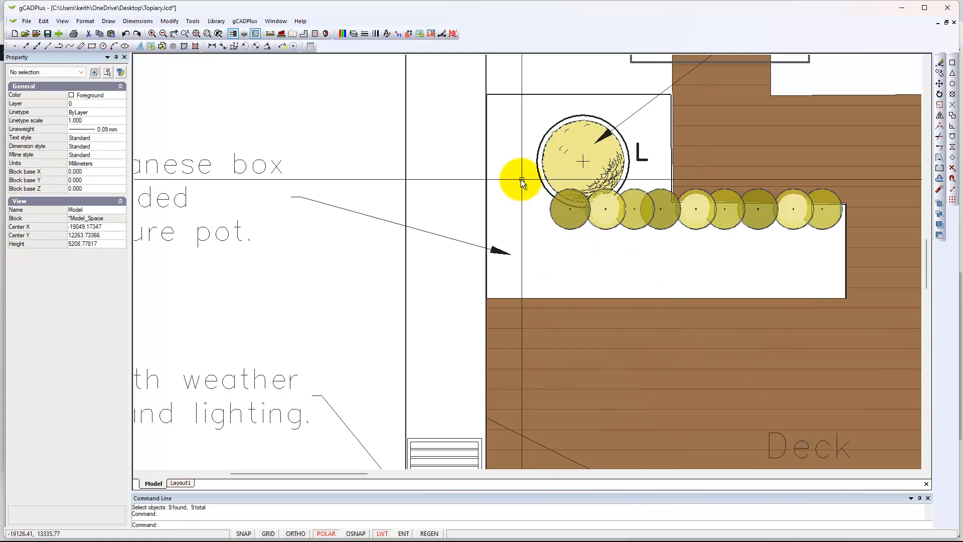
Copy the aligned upper row of nine circles straight down to the lower edge of the hedge bed
{"action": "left_click_drag", "start_coordinate": [616, 203], "coordinate": [843, 239]}
{"action": "right_click", "coordinate": [798, 243]}
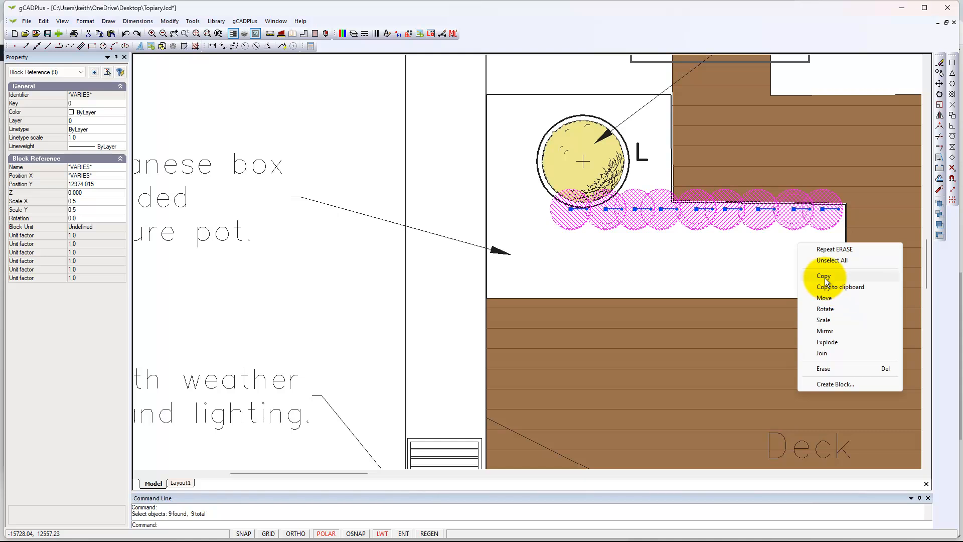
{"action": "left_click", "coordinate": [824, 278]}
{"action": "left_click", "coordinate": [758, 209]}
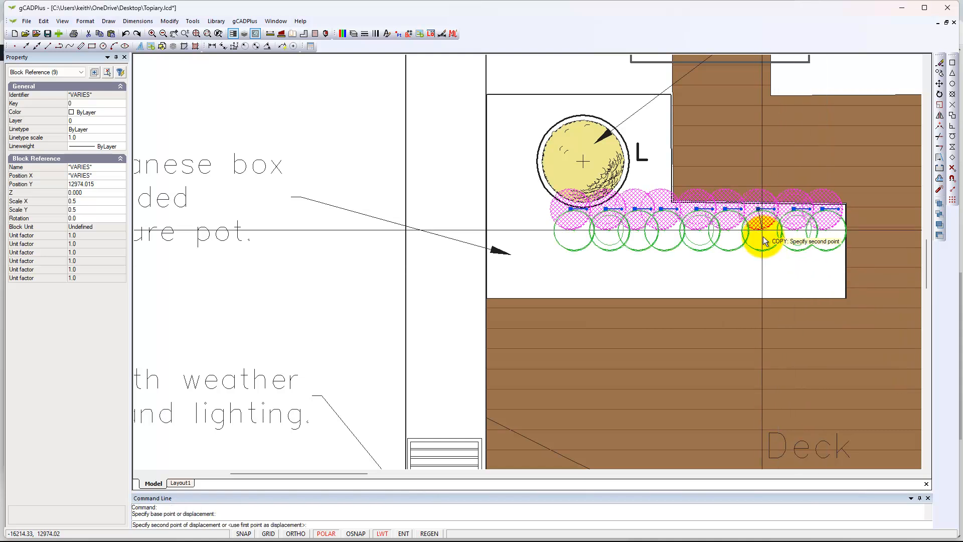
{"action": "left_click", "coordinate": [760, 280]}
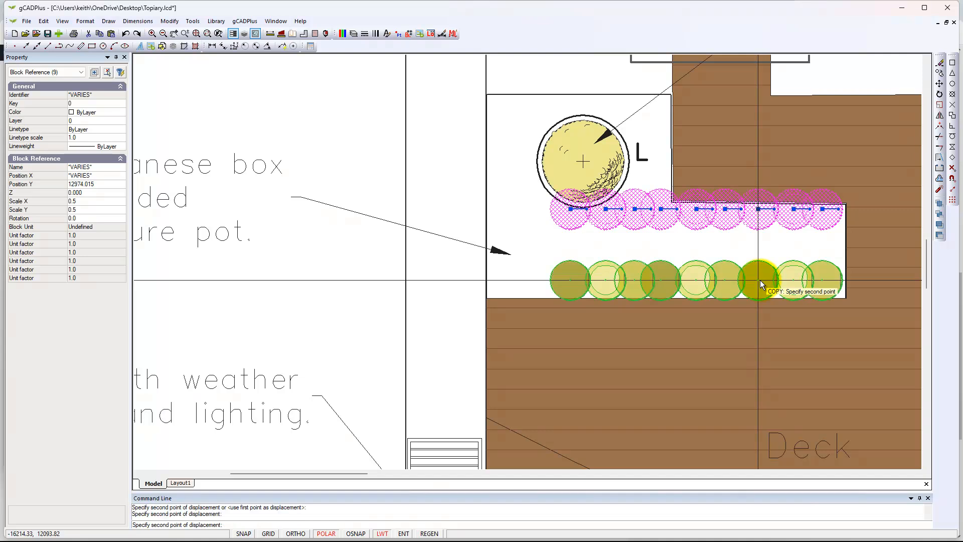
{"action": "key", "text": "Escape"}
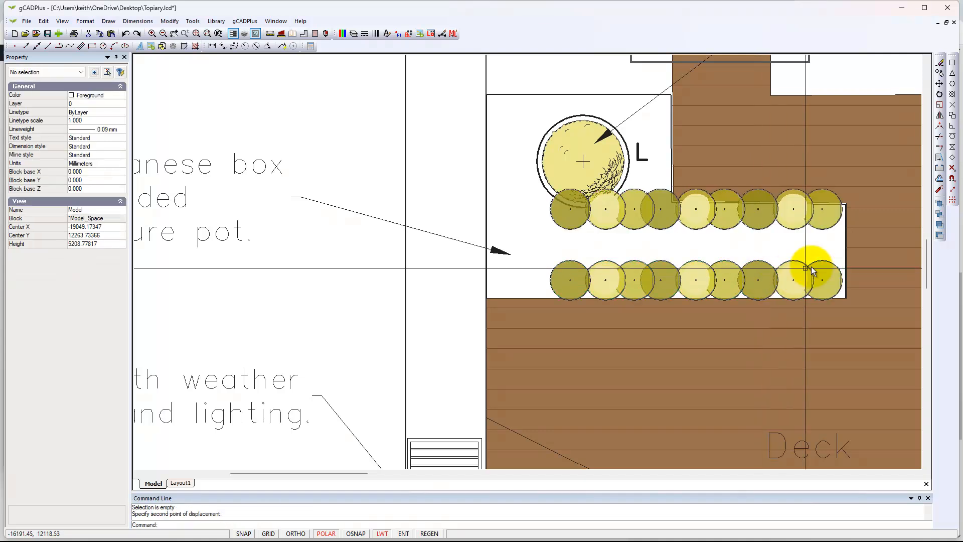
Copy the dark olive circle third from the right in the upper row to the bed's right end, just below that row
{"action": "left_click", "coordinate": [763, 222]}
{"action": "right_click", "coordinate": [763, 221]}
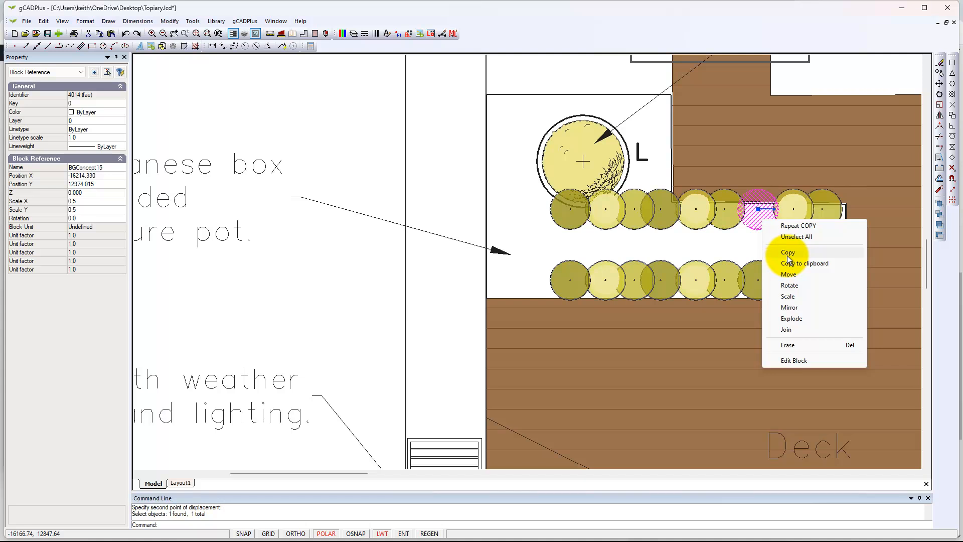
{"action": "left_click", "coordinate": [788, 252]}
{"action": "left_click", "coordinate": [758, 209]}
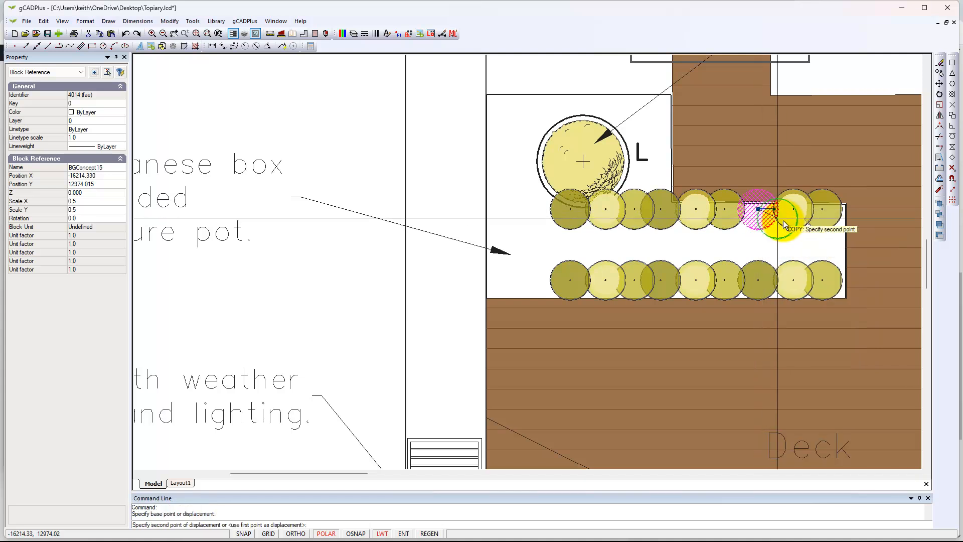
{"action": "left_click", "coordinate": [824, 236]}
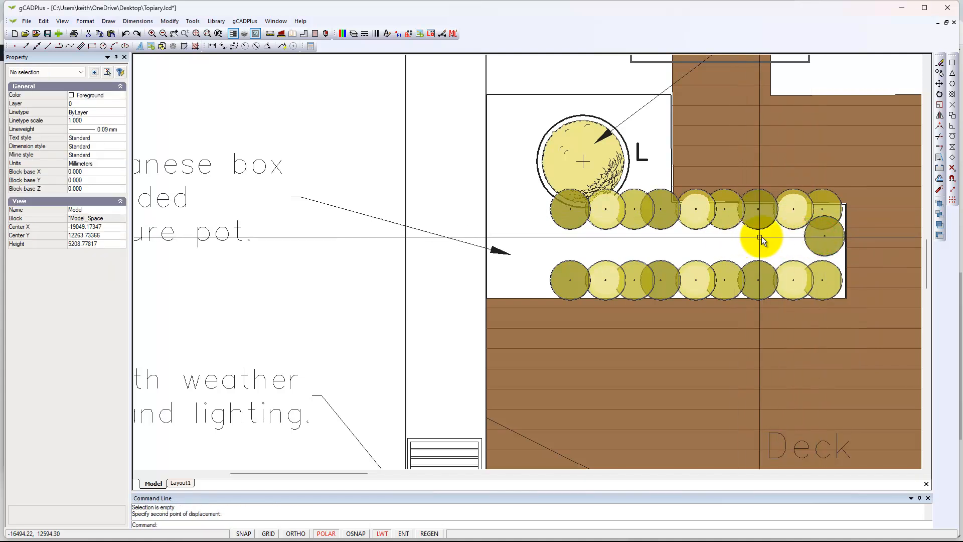
Copy the pale yellow circle second from the right in the upper row to the right end, joining the two hedge rows
{"action": "left_click", "coordinate": [793, 208]}
{"action": "right_click", "coordinate": [792, 210]}
{"action": "left_click", "coordinate": [818, 242]}
{"action": "left_click", "coordinate": [794, 209]}
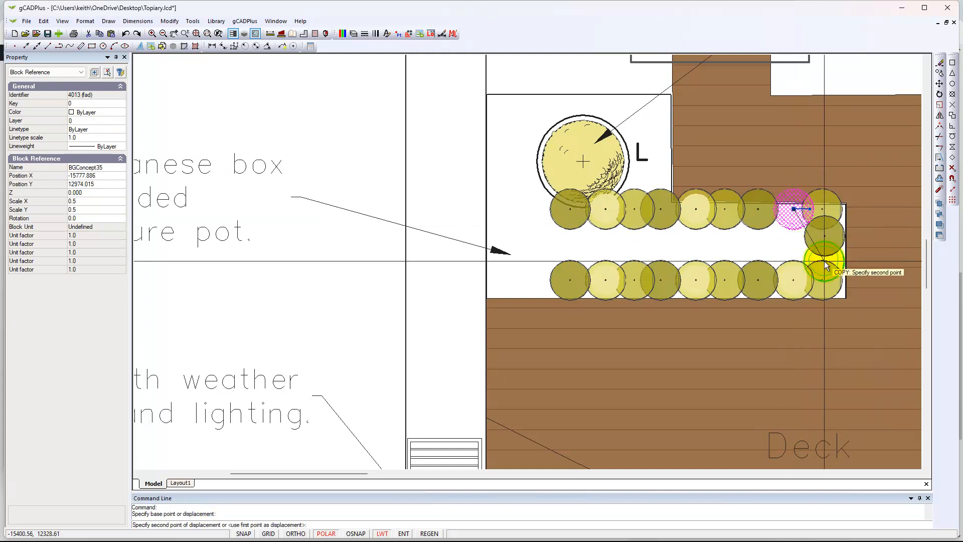
{"action": "left_click", "coordinate": [824, 259]}
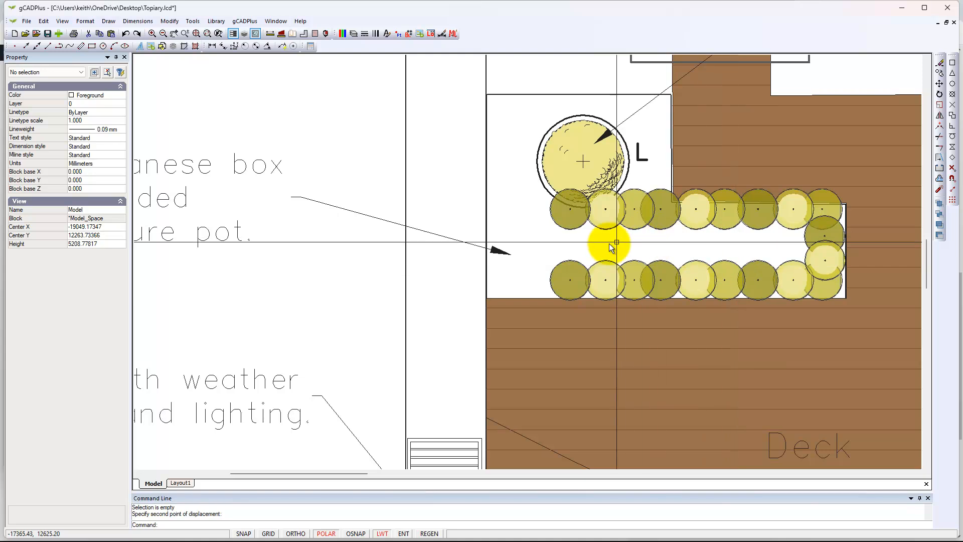
Copy the large pale pink tree circle from the symbol palette into the garden beds on both sides of the arbor deck, below the paved path
{"action": "scroll", "coordinate": [595, 252], "scroll_direction": "down", "scroll_amount": 1}
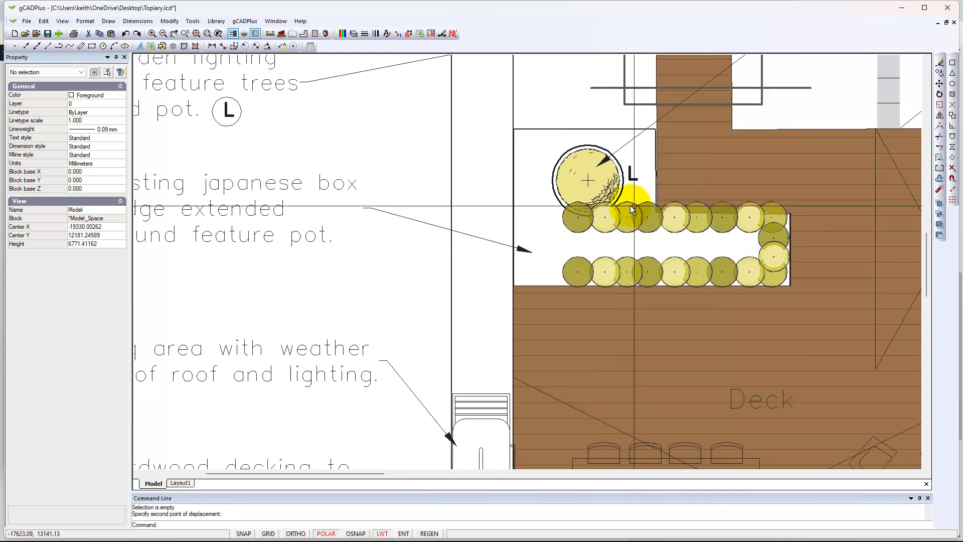
{"action": "scroll", "coordinate": [552, 200], "scroll_direction": "down", "scroll_amount": 1}
{"action": "scroll", "coordinate": [558, 263], "scroll_direction": "down", "scroll_amount": 1}
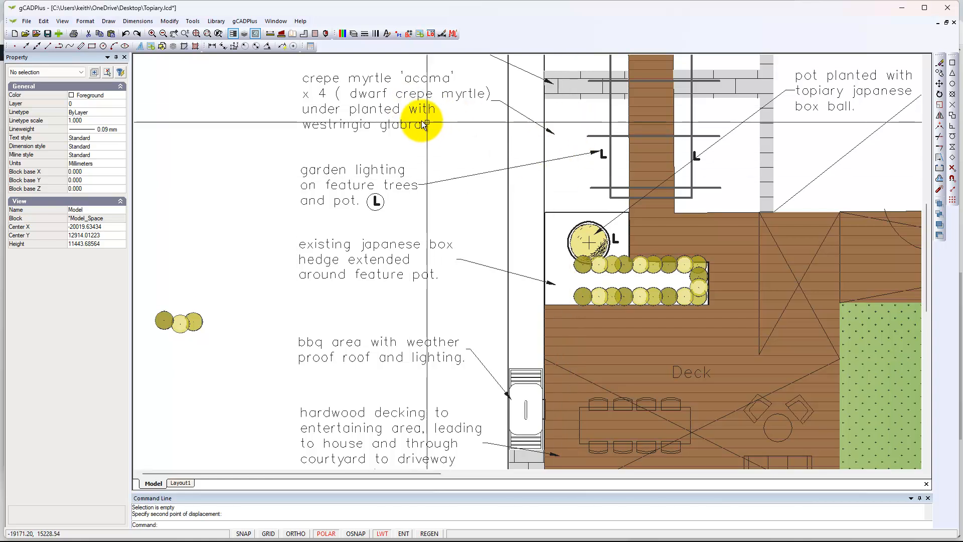
{"action": "scroll", "coordinate": [522, 166], "scroll_direction": "down", "scroll_amount": 4}
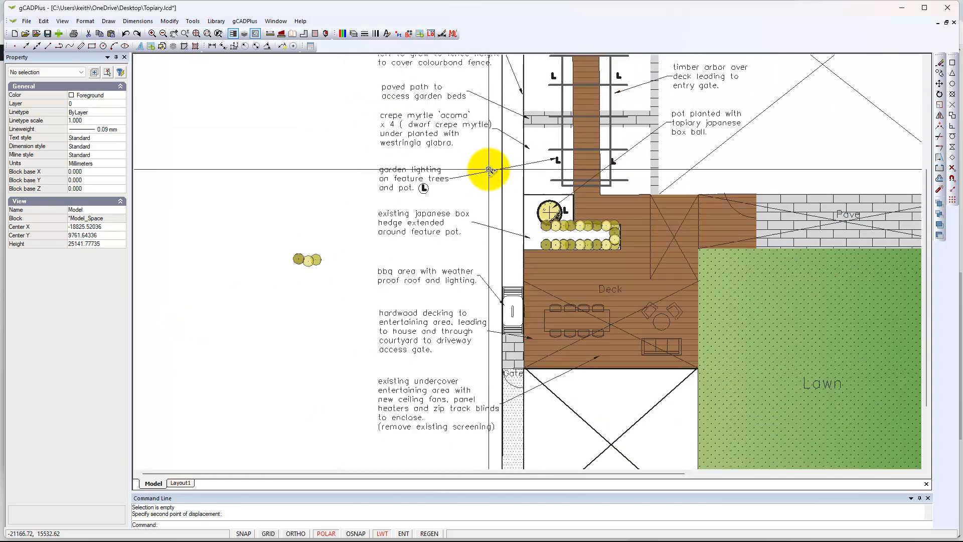
{"action": "middle_click_drag", "start_coordinate": [667, 195], "coordinate": [452, 237]}
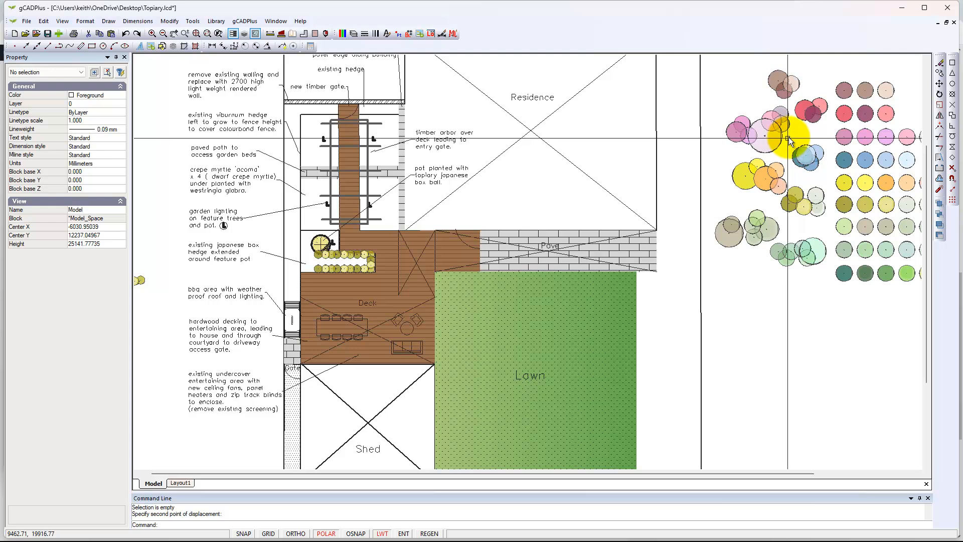
{"action": "left_click", "coordinate": [773, 142]}
{"action": "right_click", "coordinate": [771, 144]}
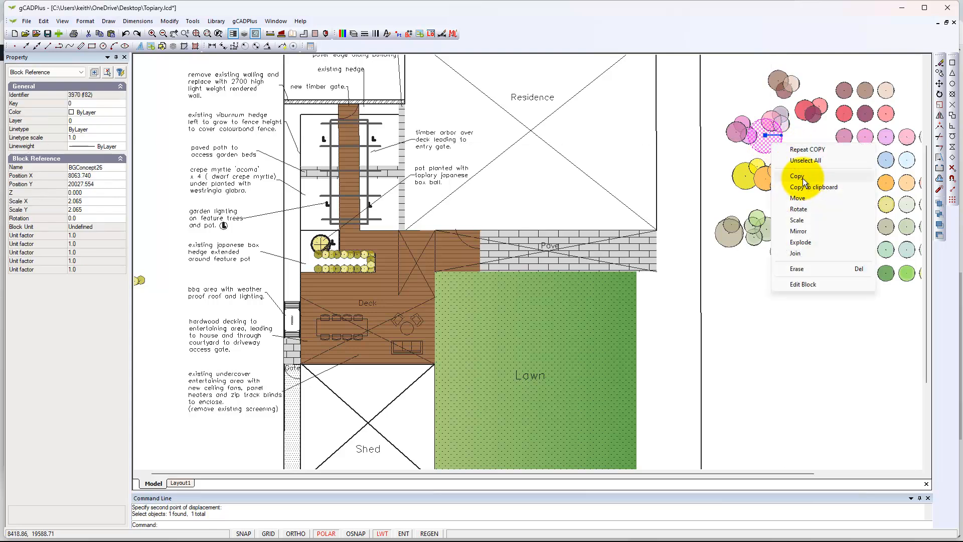
{"action": "left_click", "coordinate": [799, 176]}
{"action": "left_click", "coordinate": [772, 143]}
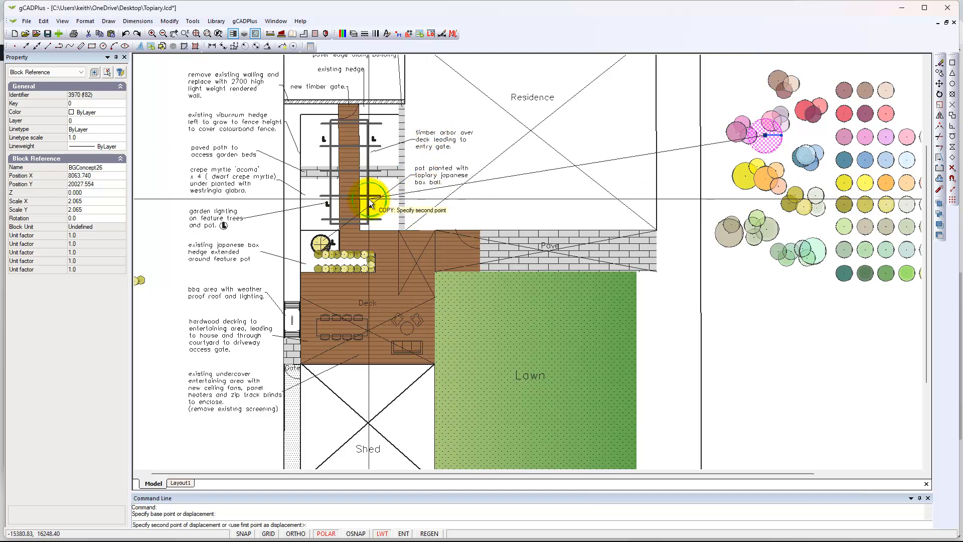
{"action": "left_click", "coordinate": [323, 204]}
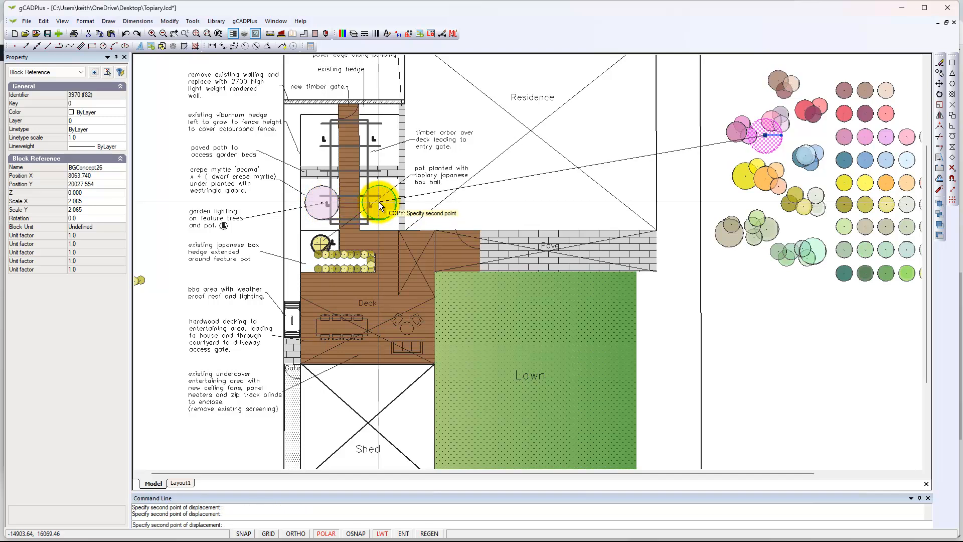
{"action": "left_click", "coordinate": [378, 202]}
{"action": "key", "text": "Escape"}
Scale the pink tree circle west of the deck path up about its centre to roughly 1.5 times its size
{"action": "left_click", "coordinate": [317, 193]}
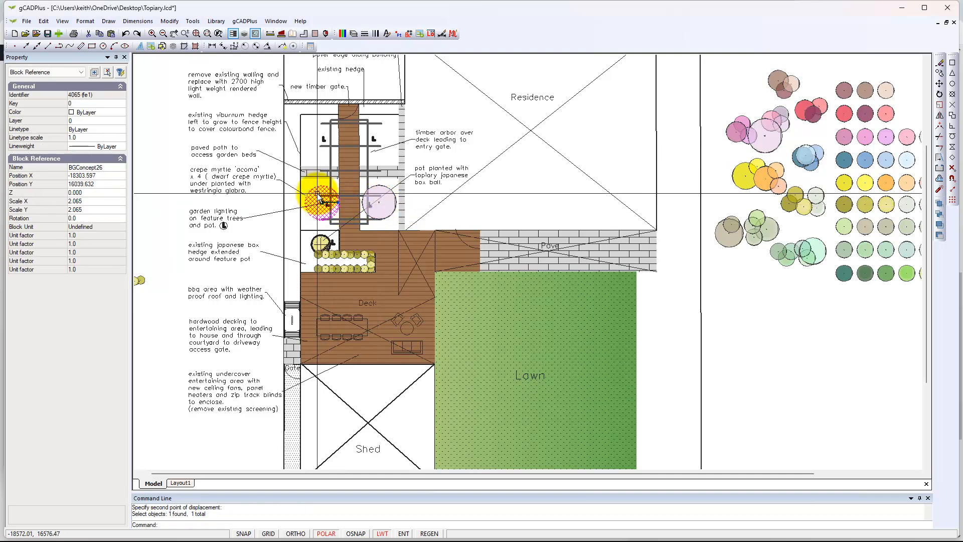
{"action": "right_click", "coordinate": [317, 193]}
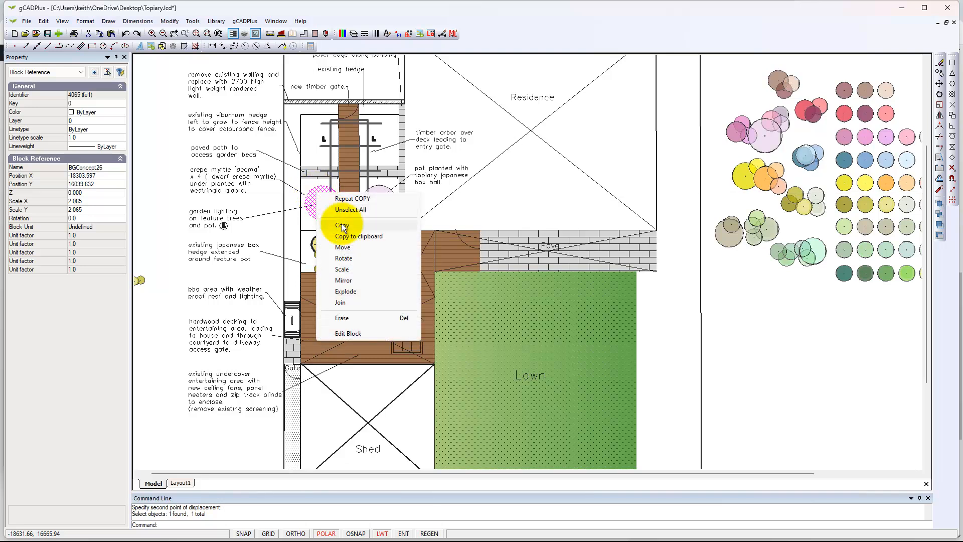
{"action": "left_click", "coordinate": [343, 269]}
{"action": "left_click", "coordinate": [322, 206]}
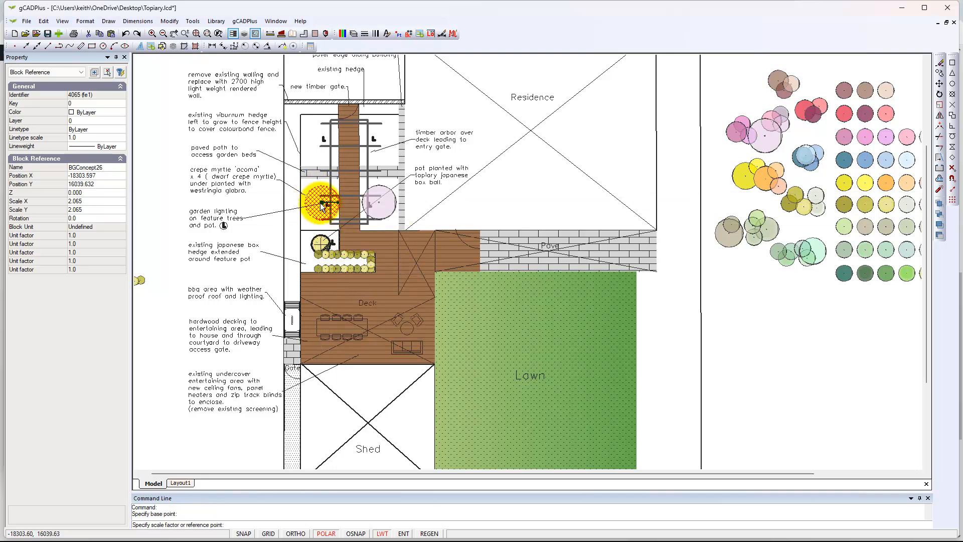
{"action": "left_click", "coordinate": [340, 183]}
{"action": "key", "text": "Escape"}
Scale the pink tree circle east of the deck path up about its centre until it nearly fills the bed's width
{"action": "left_click", "coordinate": [390, 207]}
{"action": "right_click", "coordinate": [397, 220]}
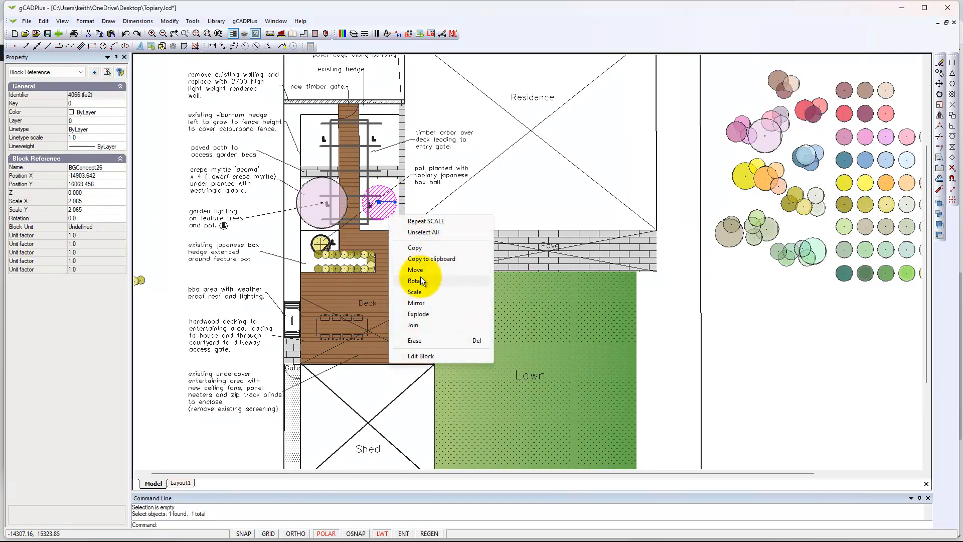
{"action": "left_click", "coordinate": [417, 292]}
{"action": "left_click", "coordinate": [380, 202]}
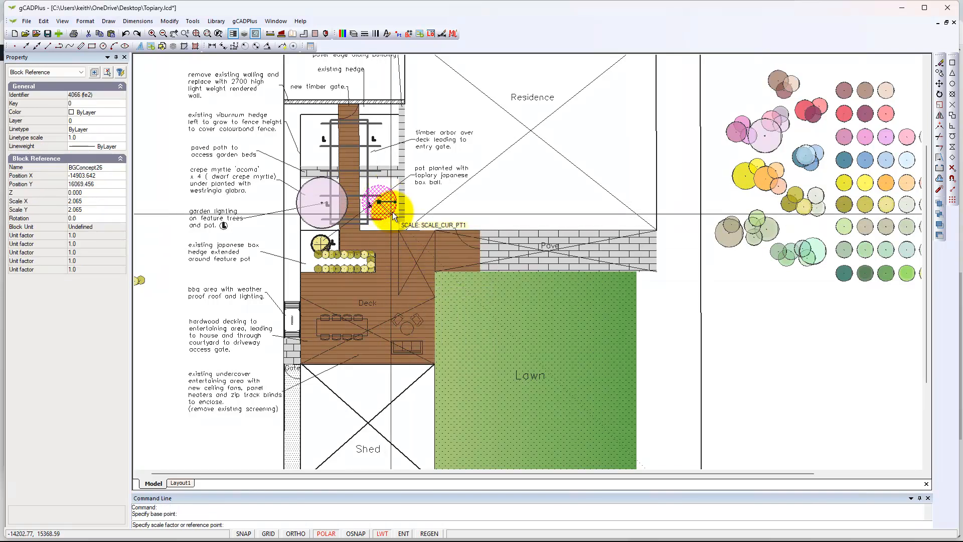
{"action": "left_click", "coordinate": [393, 216]}
{"action": "left_click", "coordinate": [399, 219]}
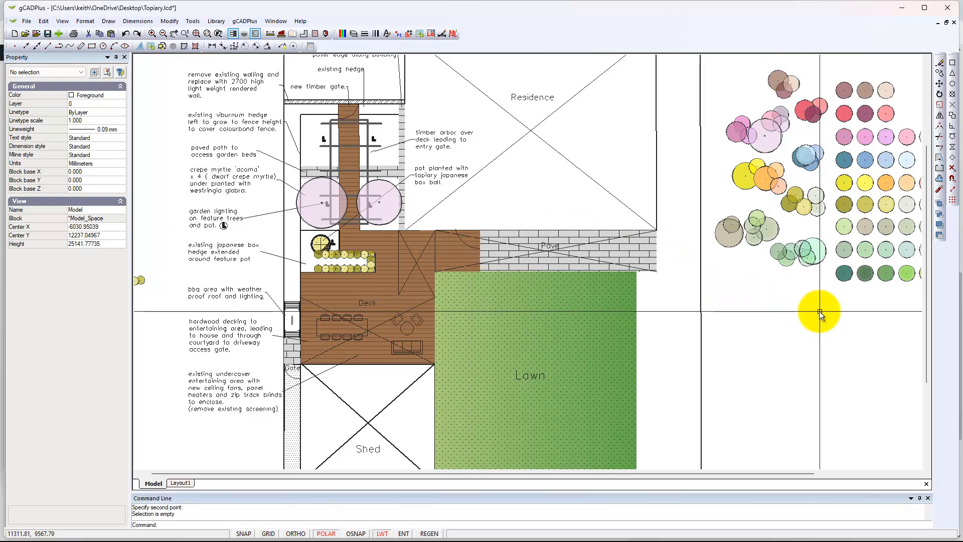
Copy the small grey-green palette circle into both crepe myrtle beds as underplanting, four around each pink tree circle
{"action": "left_click", "coordinate": [887, 232]}
{"action": "right_click", "coordinate": [887, 232]}
{"action": "left_click", "coordinate": [884, 264]}
{"action": "left_click", "coordinate": [886, 227]}
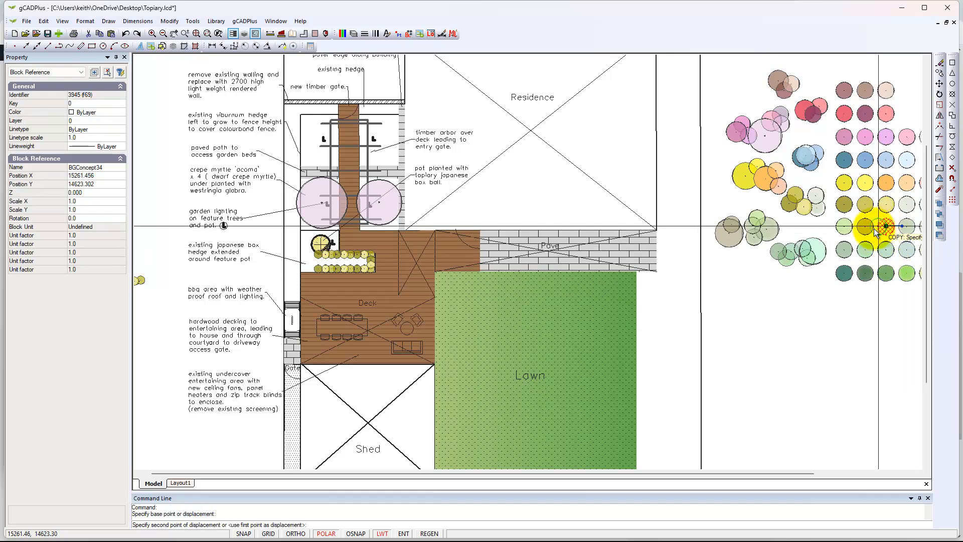
{"action": "left_click", "coordinate": [382, 221]}
{"action": "left_click", "coordinate": [389, 189]}
{"action": "left_click", "coordinate": [371, 185]}
{"action": "left_click", "coordinate": [328, 186]}
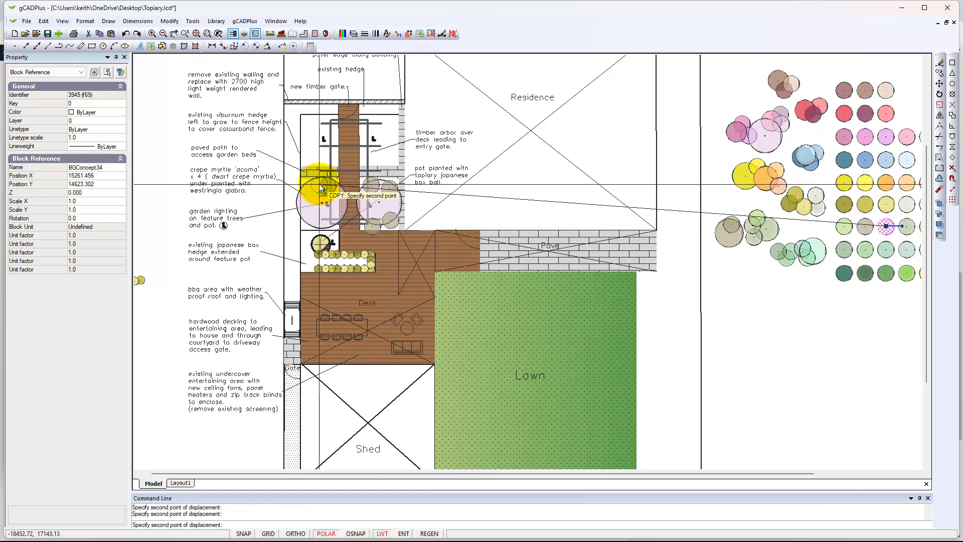
{"action": "left_click", "coordinate": [309, 192]}
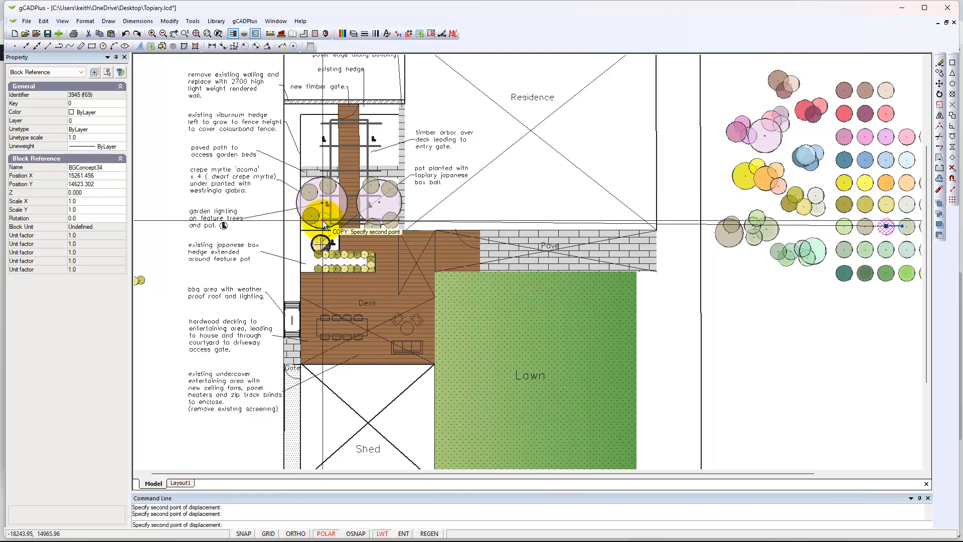
{"action": "key", "text": "Escape"}
Bring both pink tree circles to the front so they overlap the grey-green underplanting
{"action": "scroll", "coordinate": [342, 191], "scroll_direction": "up", "scroll_amount": 2}
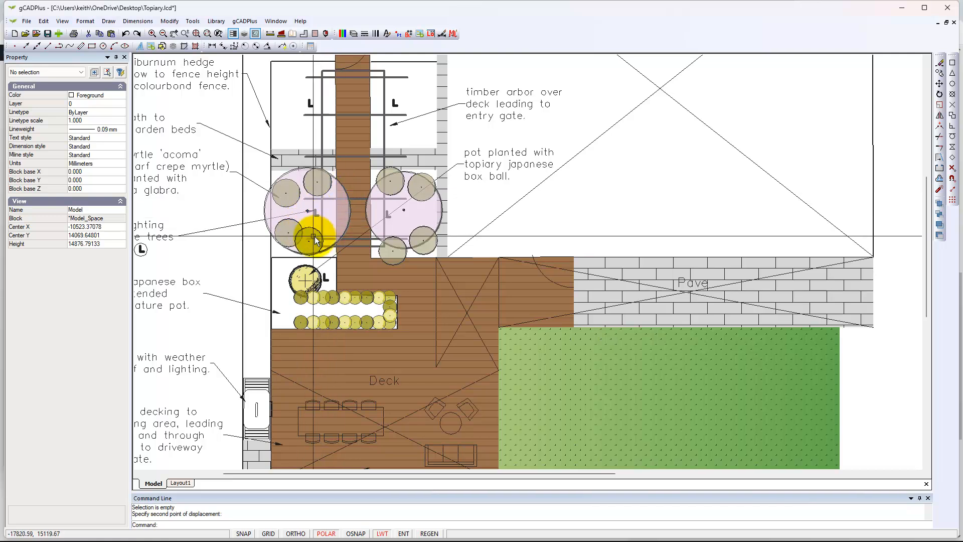
{"action": "left_click", "coordinate": [306, 221]}
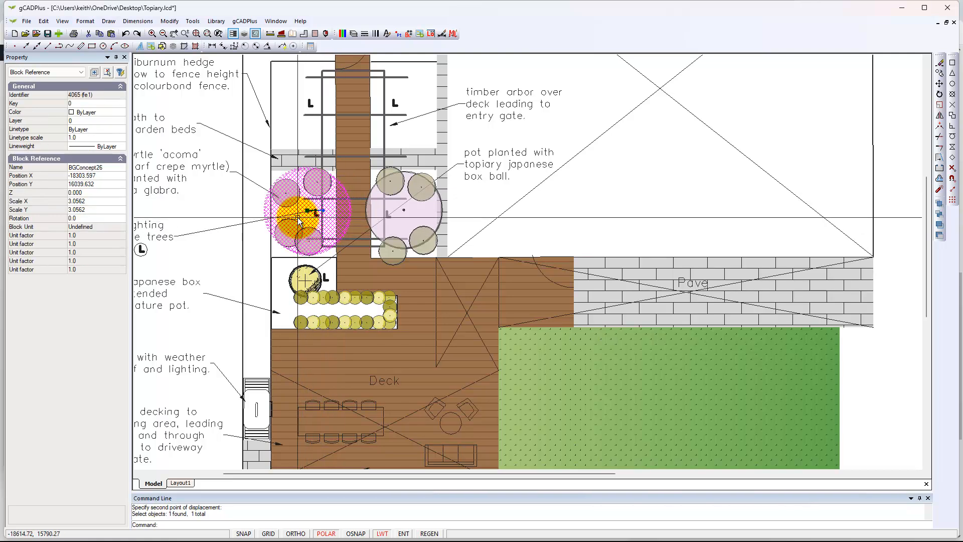
{"action": "left_click", "coordinate": [397, 219]}
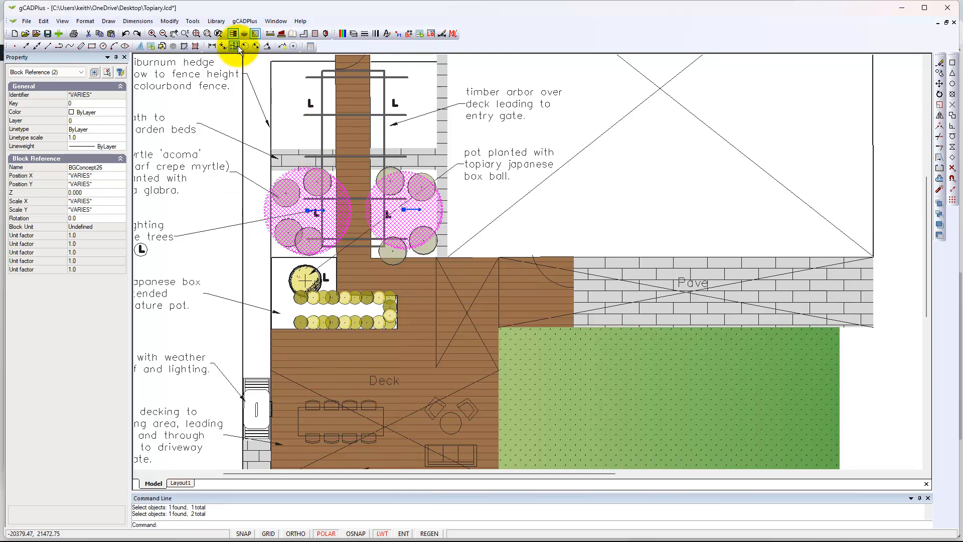
{"action": "left_click", "coordinate": [192, 21]}
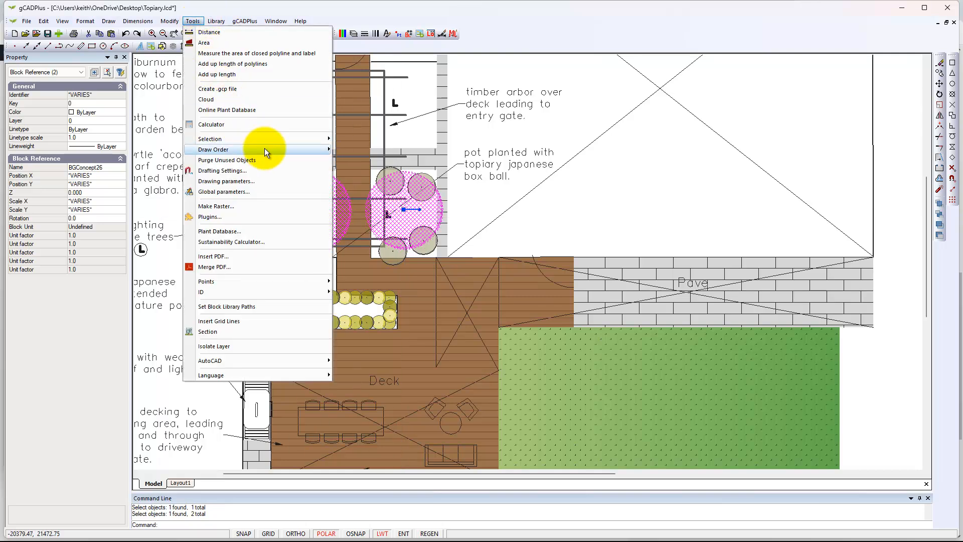
{"action": "mouse_move", "coordinate": [287, 149]}
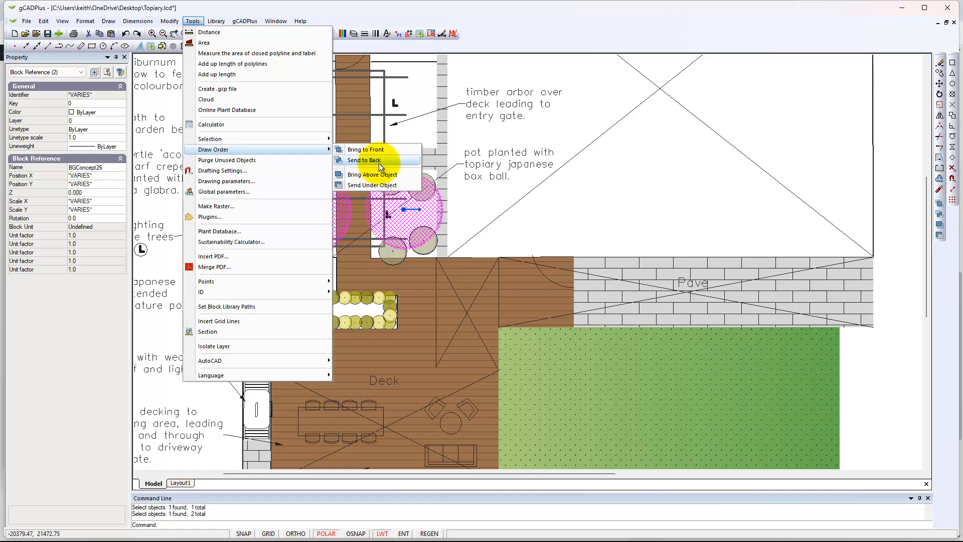
{"action": "left_click", "coordinate": [378, 150]}
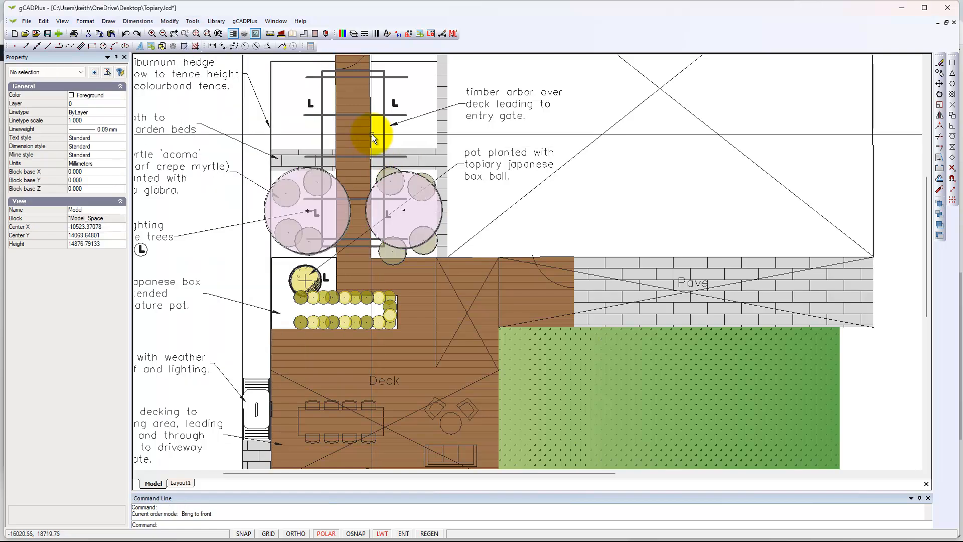
Bring the timber arbor's rectangular frame and its five crossbars to the front, above the pink tree circles
{"action": "left_click", "coordinate": [321, 135]}
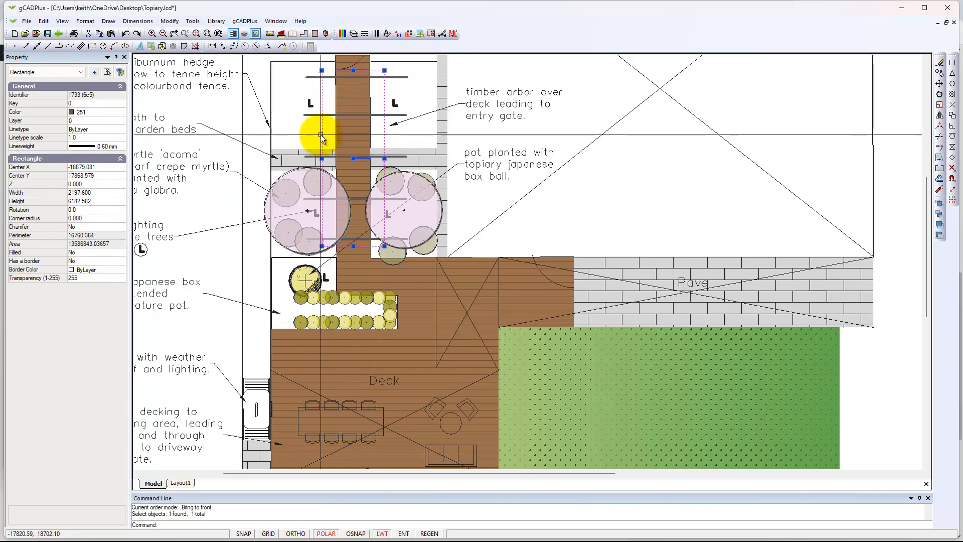
{"action": "scroll", "coordinate": [316, 161], "scroll_direction": "up", "scroll_amount": 3}
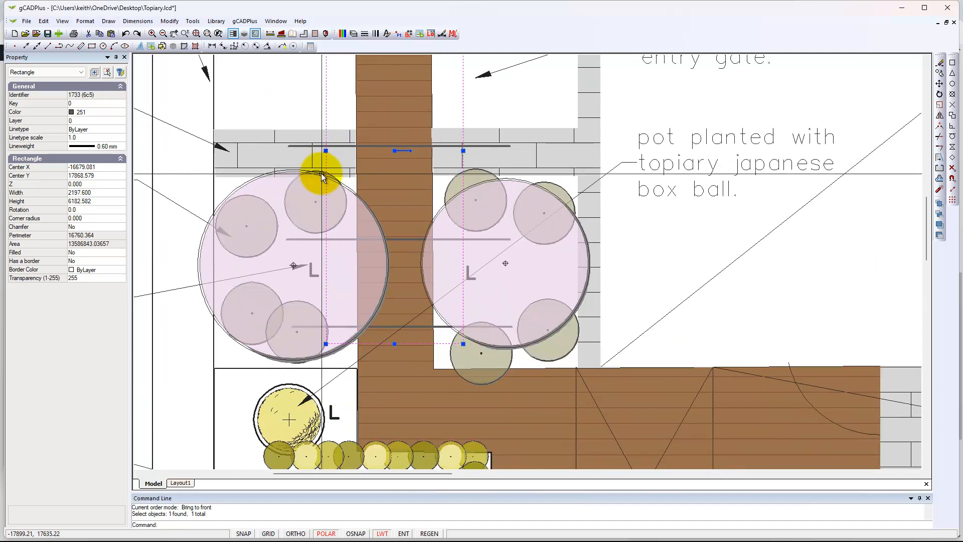
{"action": "left_click", "coordinate": [407, 240]}
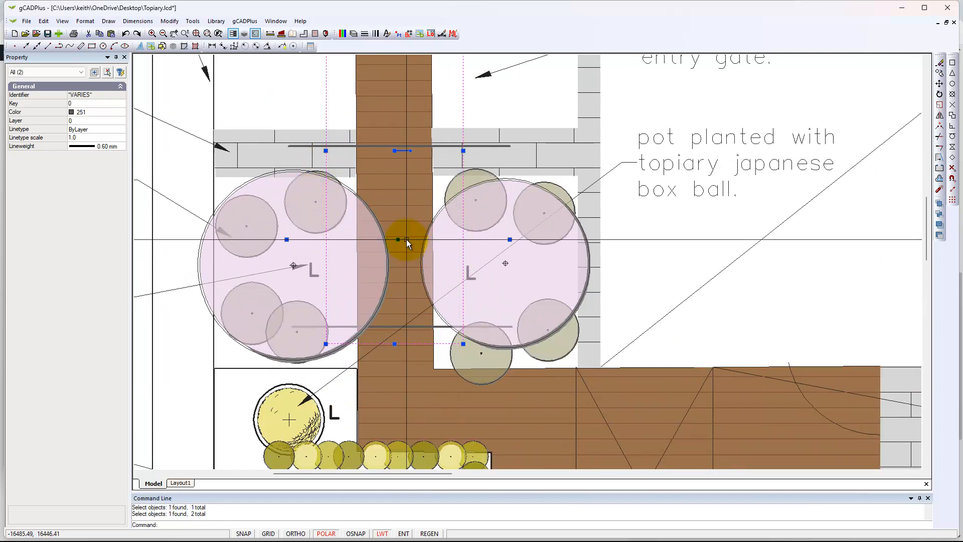
{"action": "left_click", "coordinate": [441, 327]}
{"action": "left_click", "coordinate": [455, 146]}
{"action": "scroll", "coordinate": [293, 92], "scroll_direction": "down", "scroll_amount": 2}
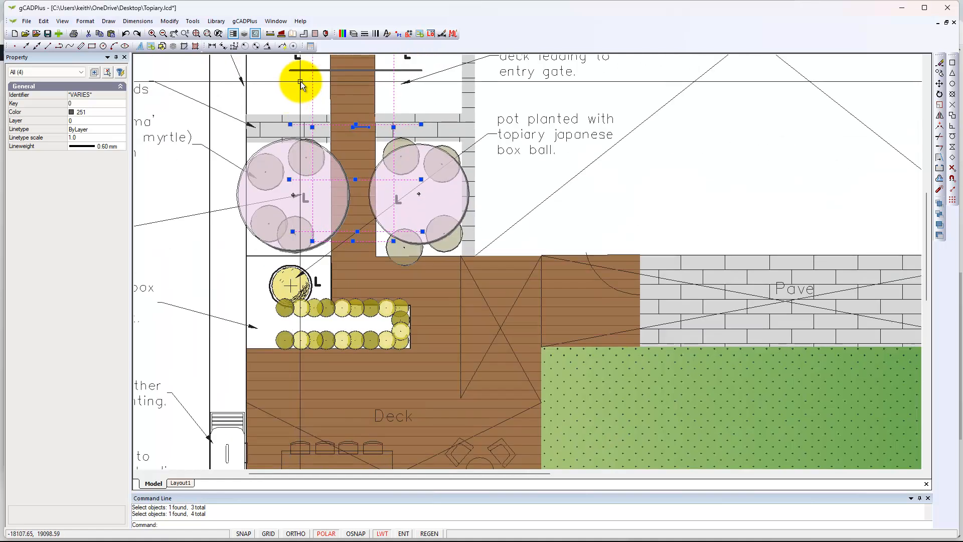
{"action": "middle_click_drag", "start_coordinate": [304, 89], "coordinate": [315, 233]}
{"action": "left_click", "coordinate": [315, 223]}
{"action": "left_click", "coordinate": [317, 174]}
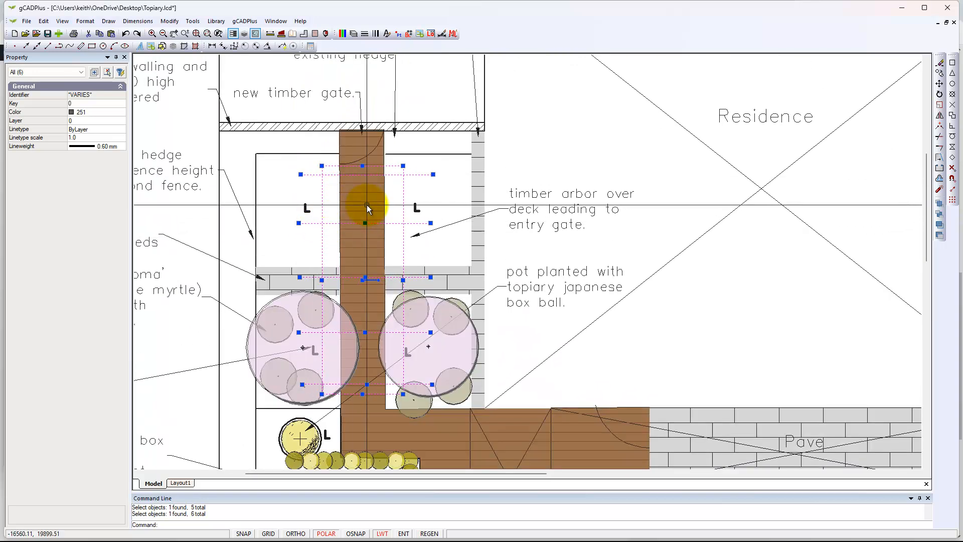
{"action": "right_click", "coordinate": [365, 203]}
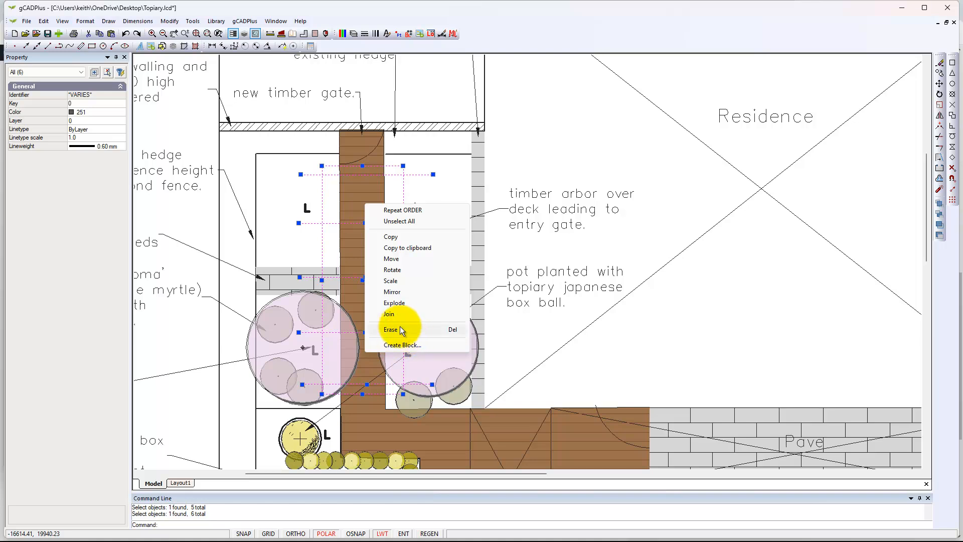
{"action": "key", "text": "Escape"}
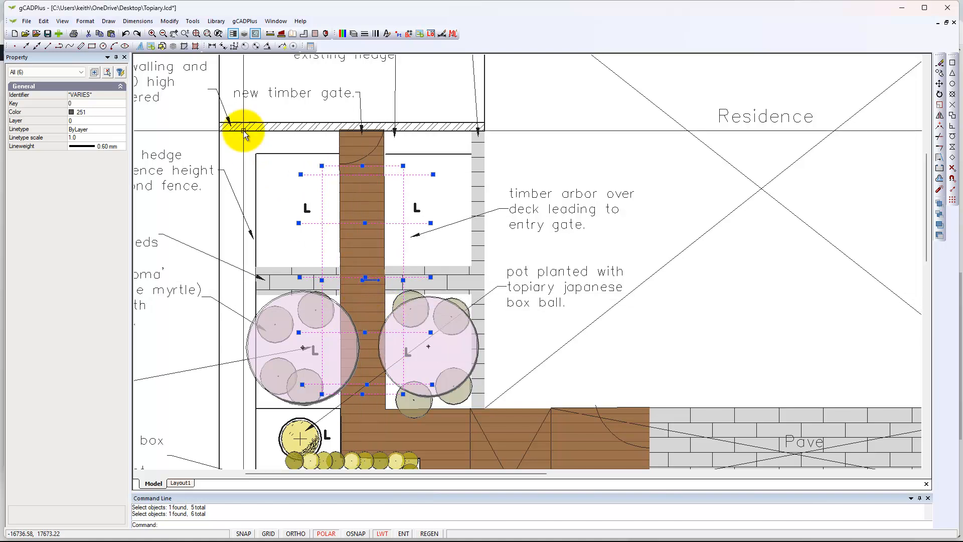
{"action": "left_click", "coordinate": [193, 21]}
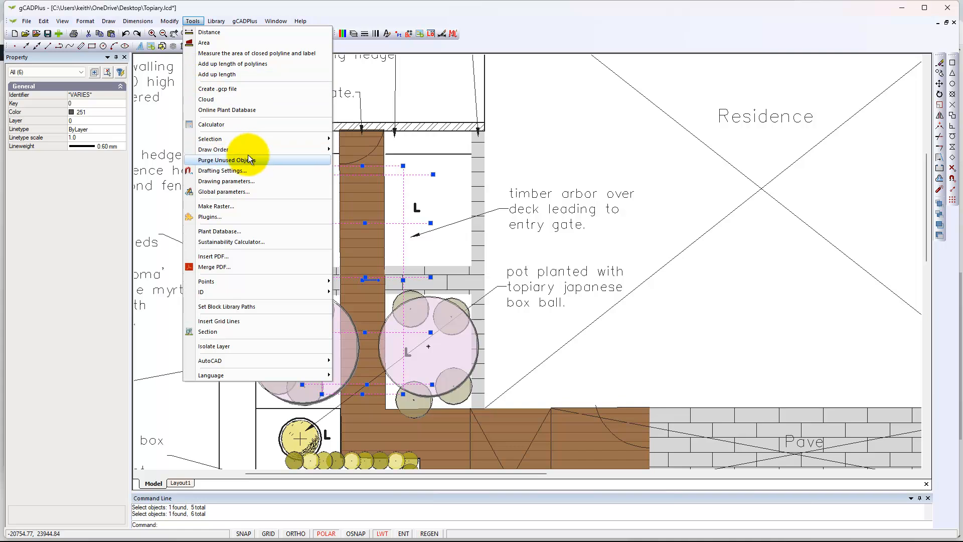
{"action": "mouse_move", "coordinate": [301, 157]}
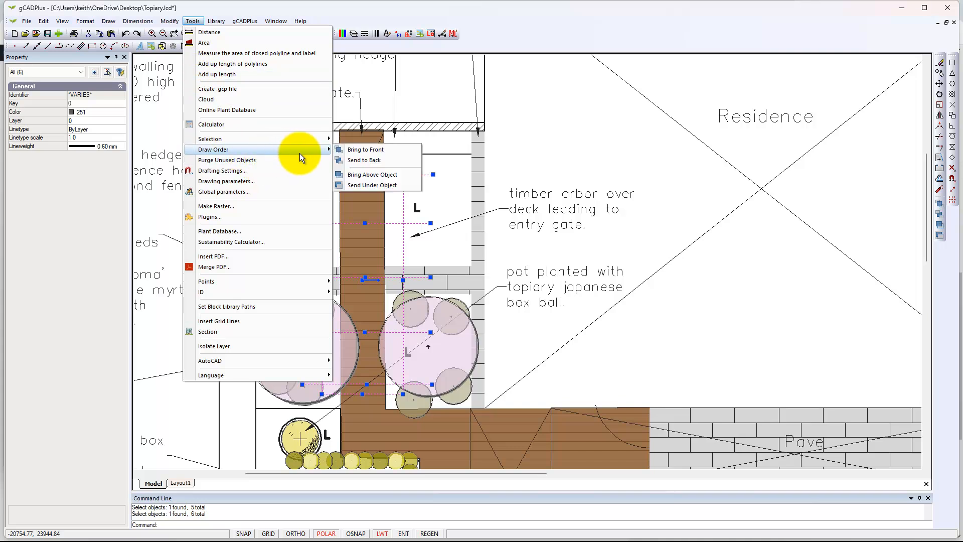
{"action": "left_click", "coordinate": [368, 150]}
{"action": "scroll", "coordinate": [578, 233], "scroll_direction": "down", "scroll_amount": 1}
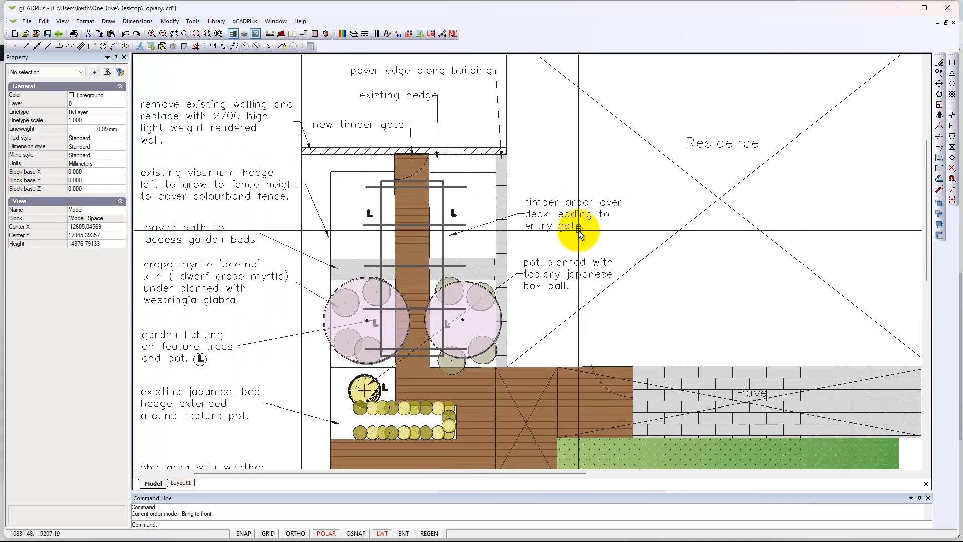
{"action": "middle_click_drag", "start_coordinate": [533, 335], "coordinate": [532, 207]}
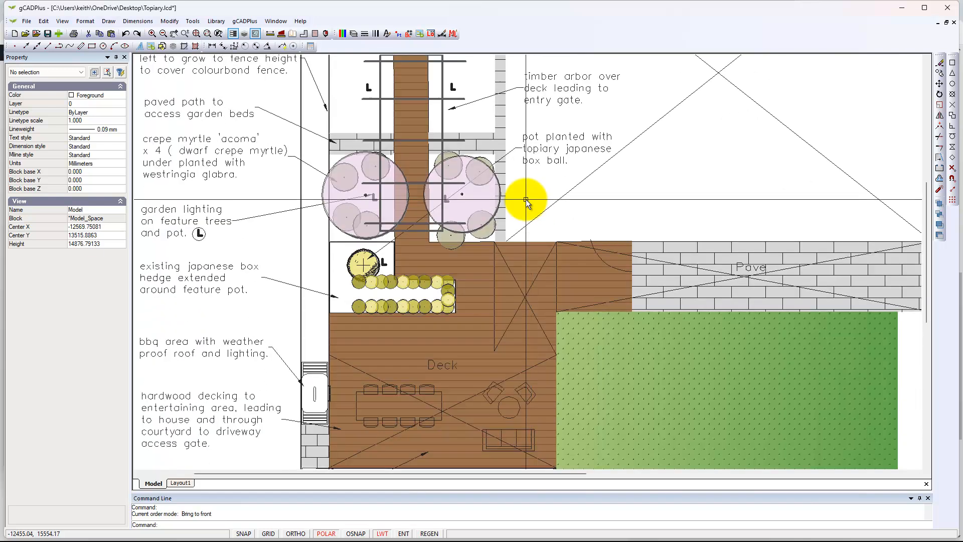